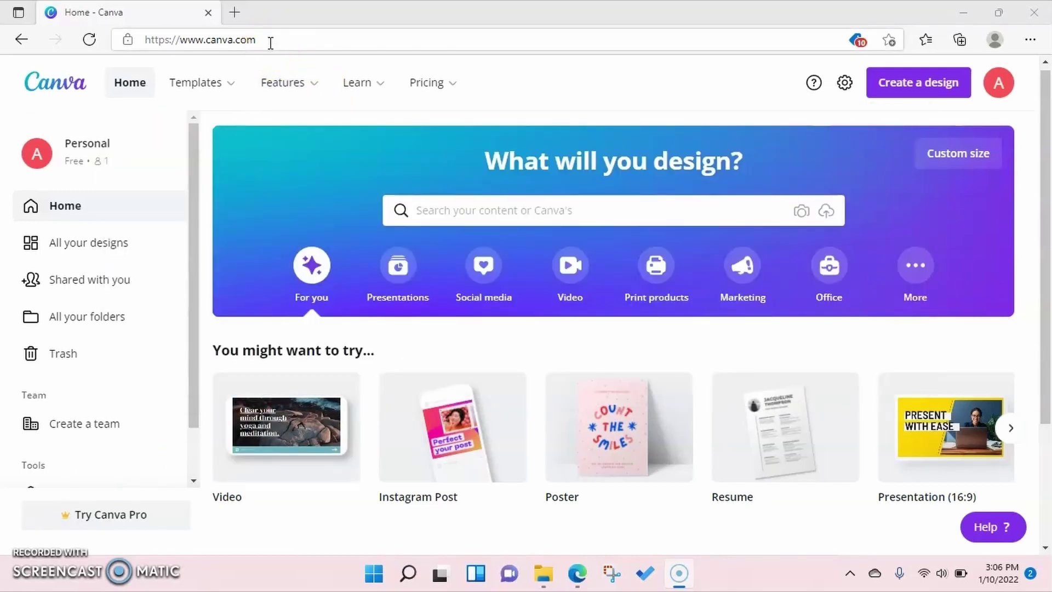
pyautogui.click(962, 156)
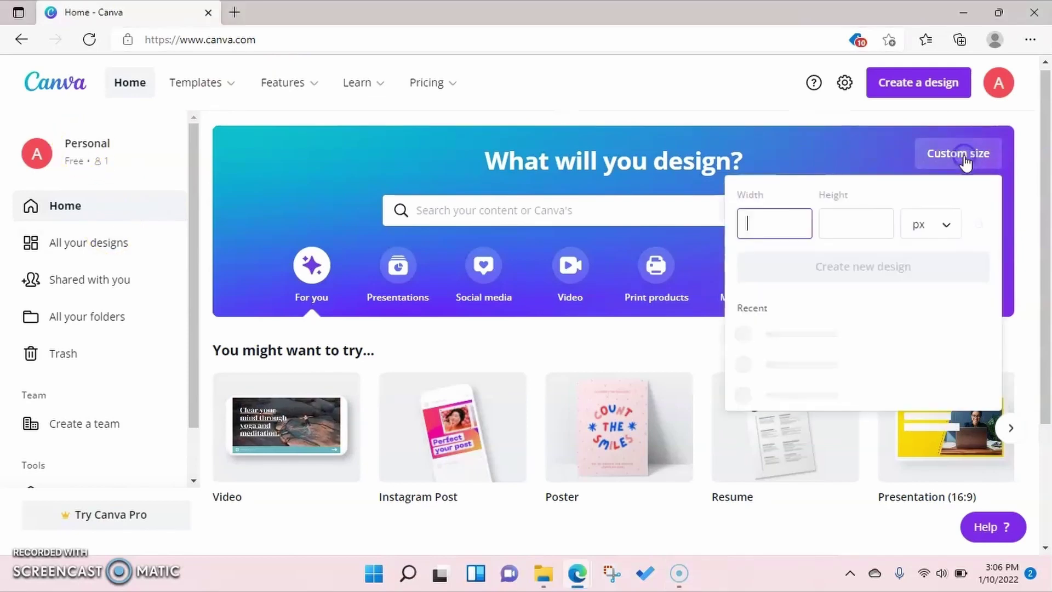
pyautogui.click(950, 222)
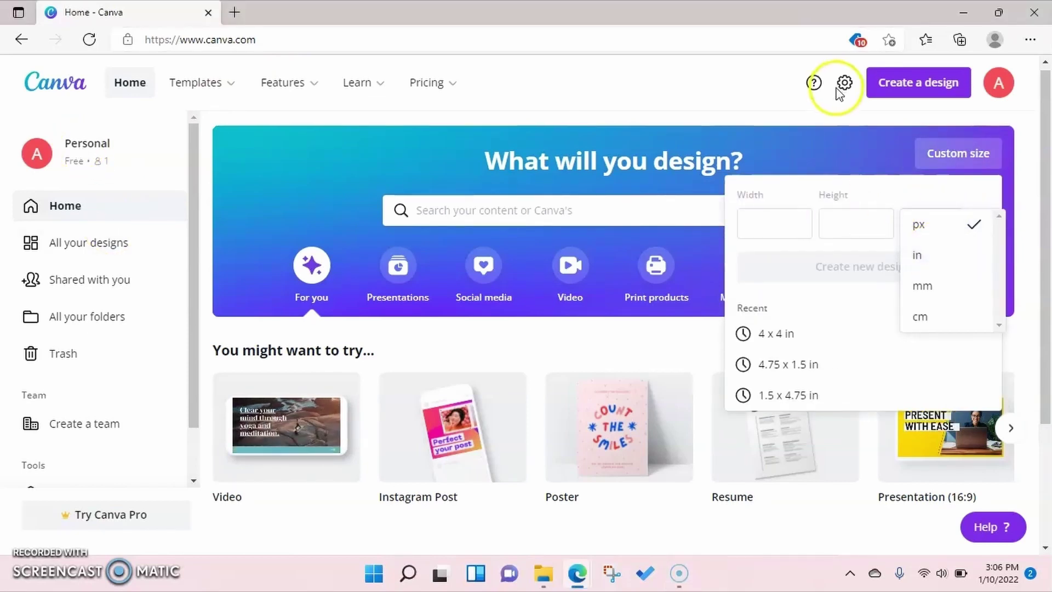
pyautogui.click(690, 96)
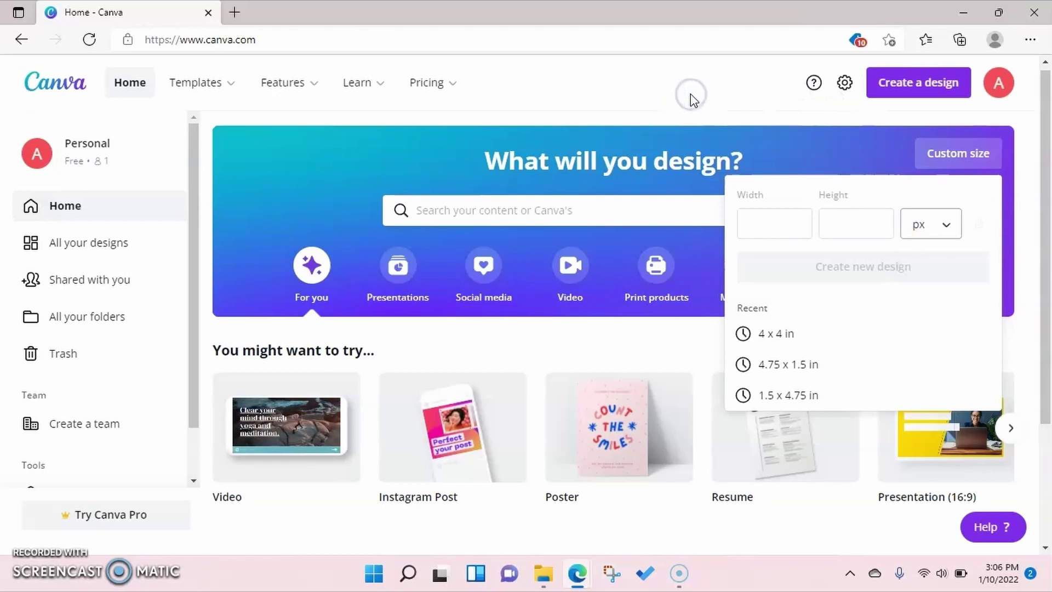
pyautogui.click(848, 136)
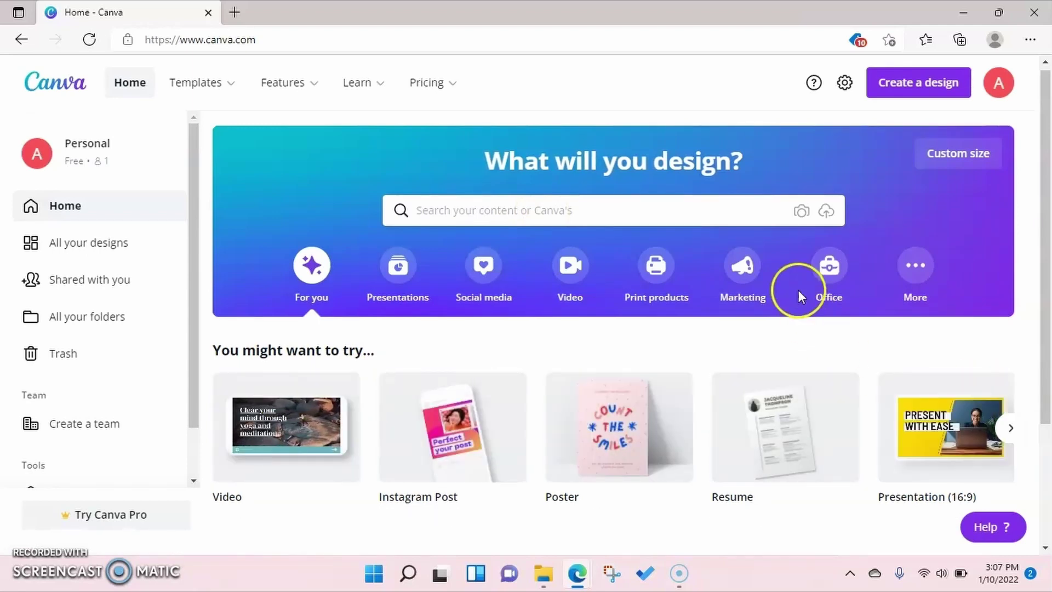
# - Search the templates for "bookmark" and open the suggested Bookmark design type
pyautogui.click(509, 216)
pyautogui.write('bookmark')
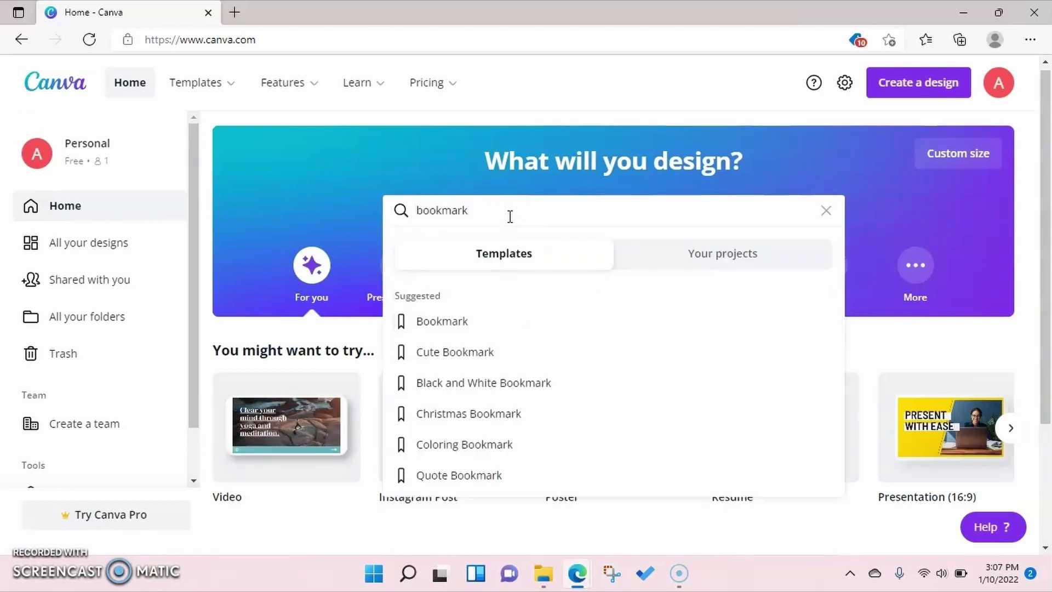
pyautogui.click(443, 323)
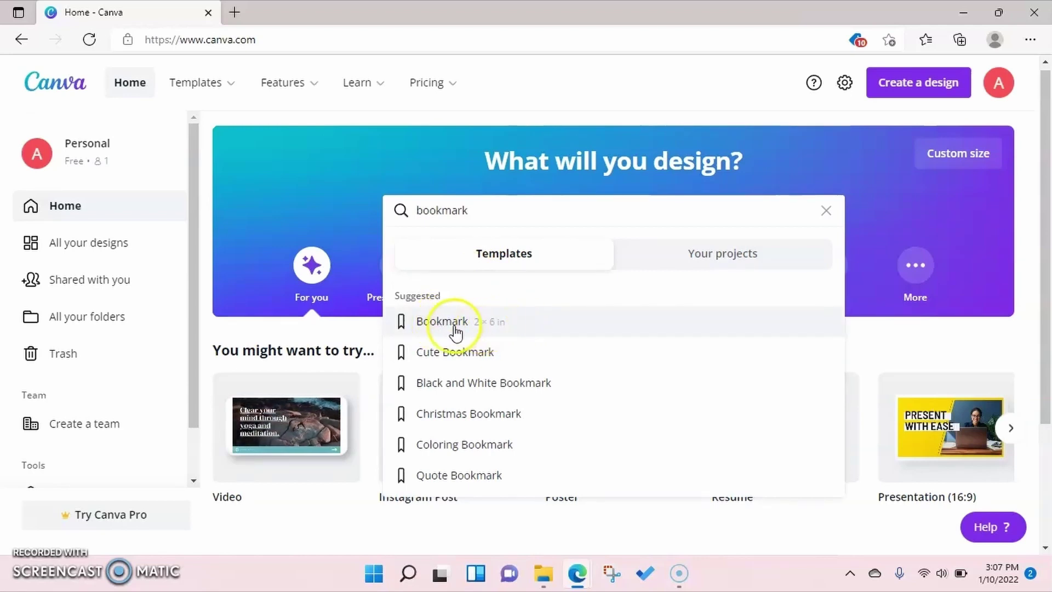
pyautogui.click(455, 327)
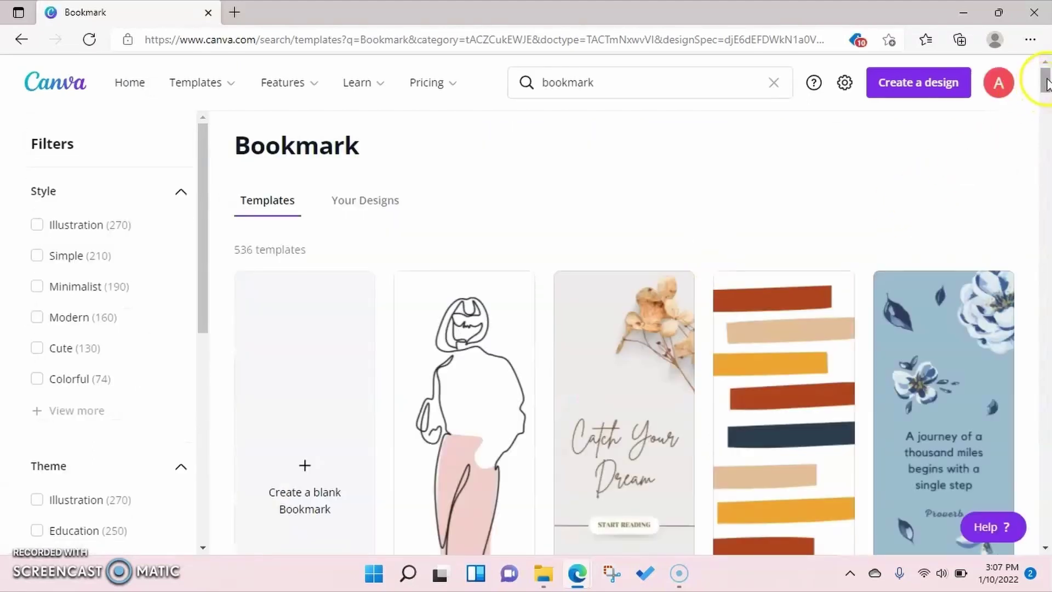
# - Browse the bookmark templates and create a blank bookmark design
pyautogui.moveTo(1046, 82); pyautogui.dragTo(1047, 117)
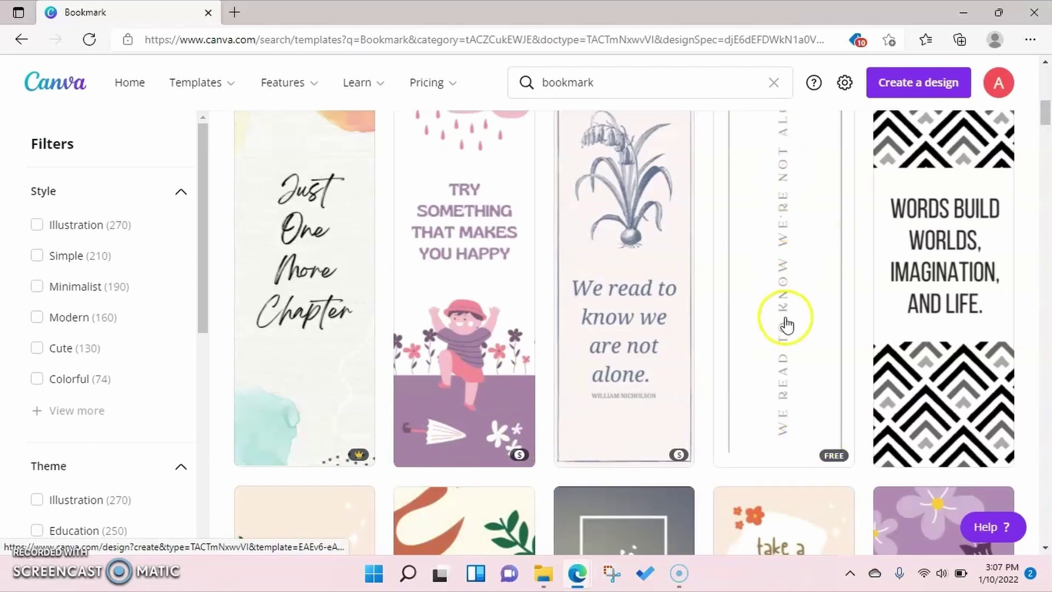
pyautogui.moveTo(1046, 109)
pyautogui.mouseDown()
pyautogui.moveTo(1045, 119)
pyautogui.moveTo(1047, 101)
pyautogui.mouseUp()
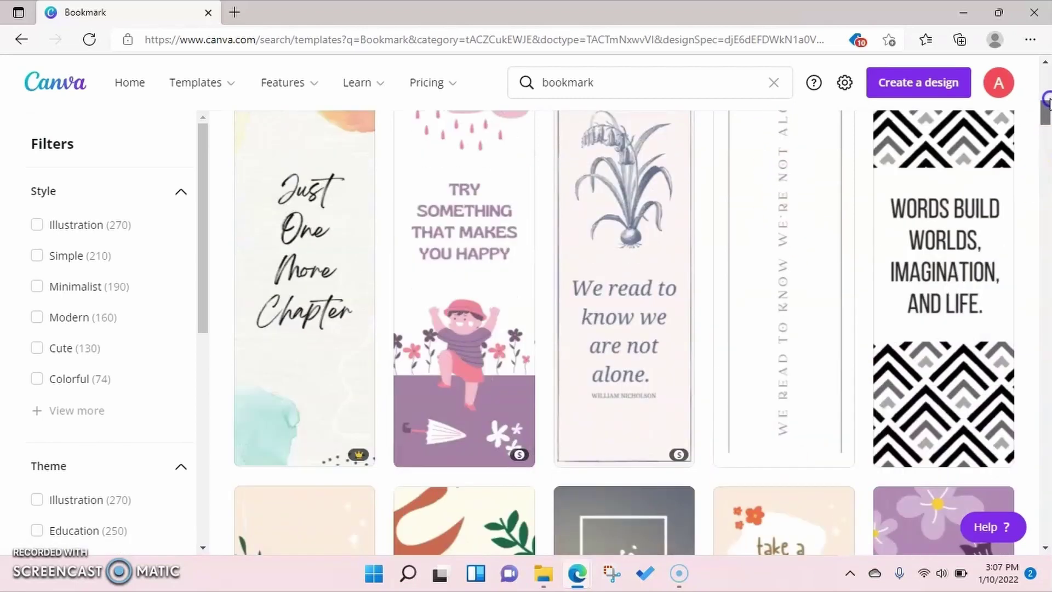
pyautogui.scroll(1, 1046, 101)
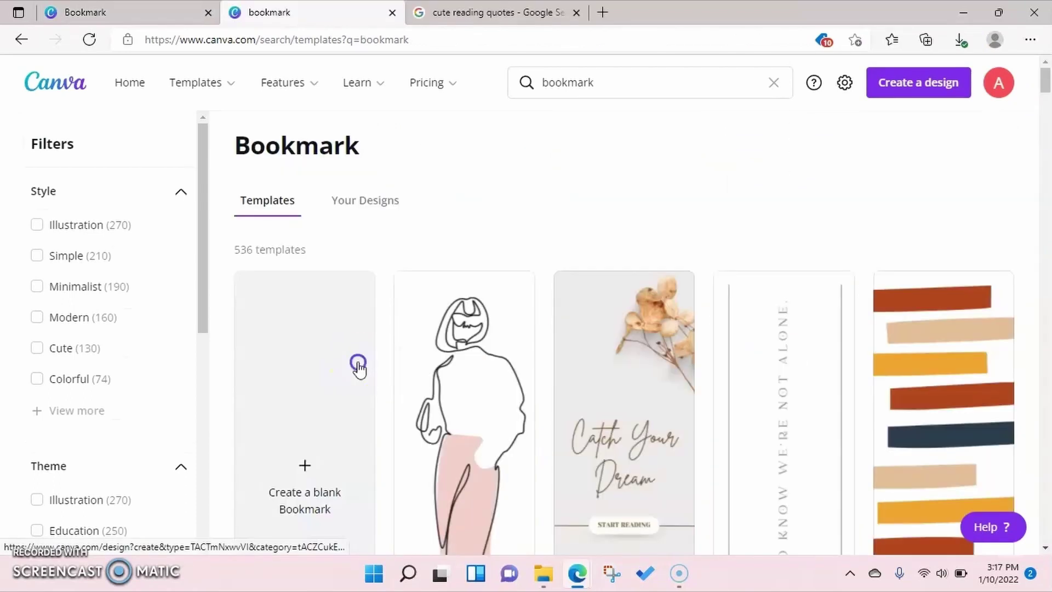
pyautogui.click(359, 365)
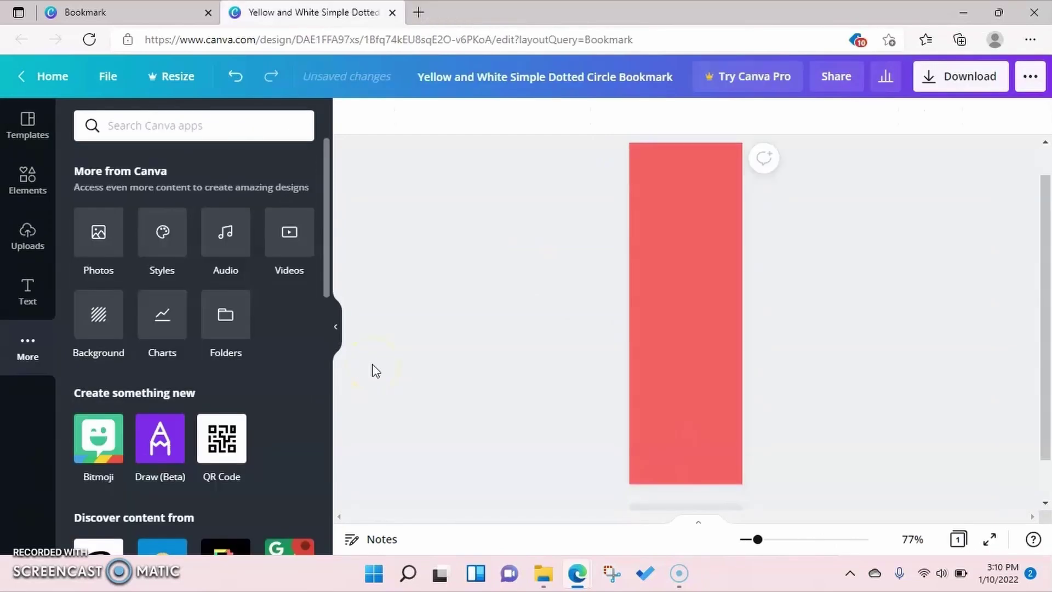
# - Try the purple cloud background on the bookmark and replace it with the free lavender sky image with peach clouds
pyautogui.click(105, 323)
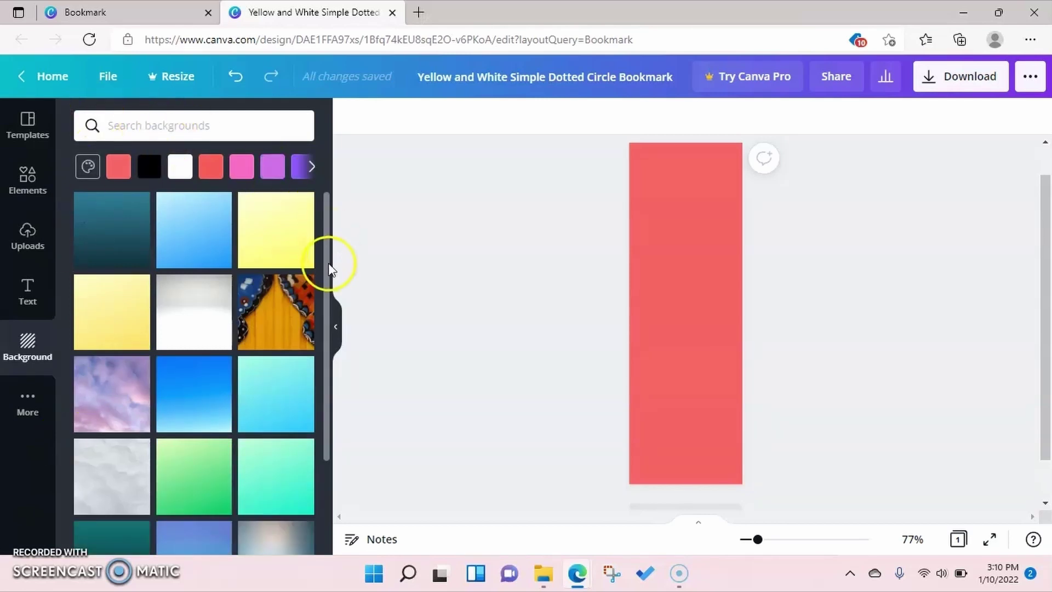
pyautogui.moveTo(326, 264)
pyautogui.mouseDown()
pyautogui.moveTo(326, 235)
pyautogui.moveTo(324, 291)
pyautogui.moveTo(327, 266)
pyautogui.mouseUp()
pyautogui.click(123, 391)
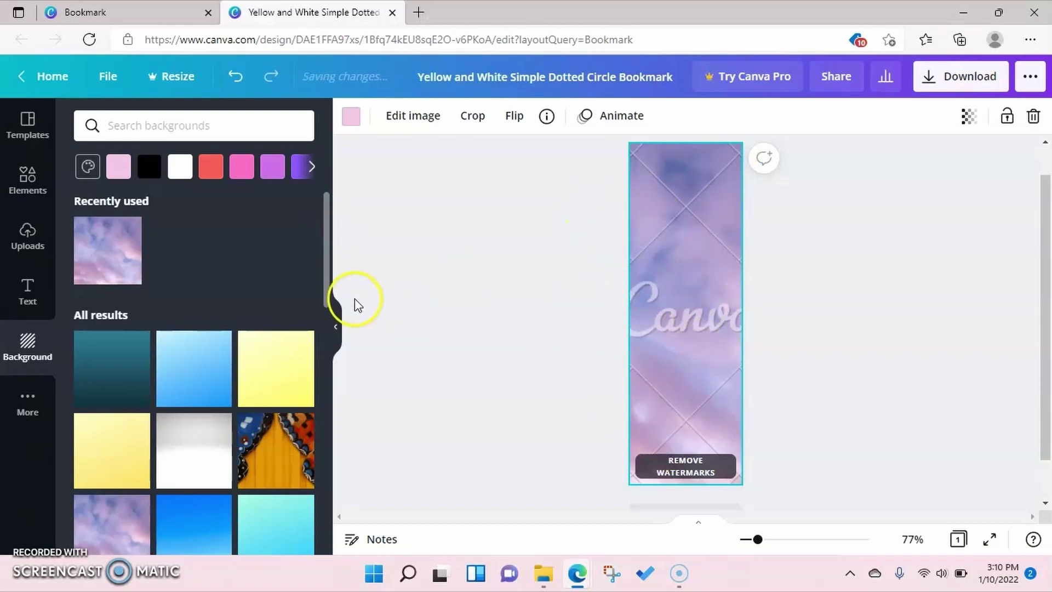
pyautogui.moveTo(327, 281); pyautogui.dragTo(325, 425)
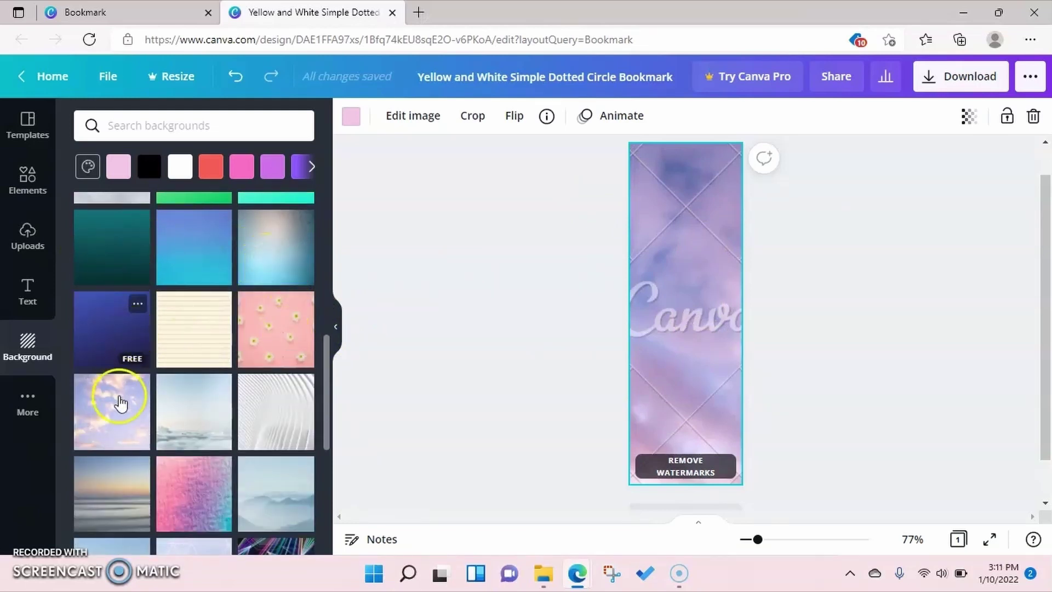
pyautogui.click(146, 402)
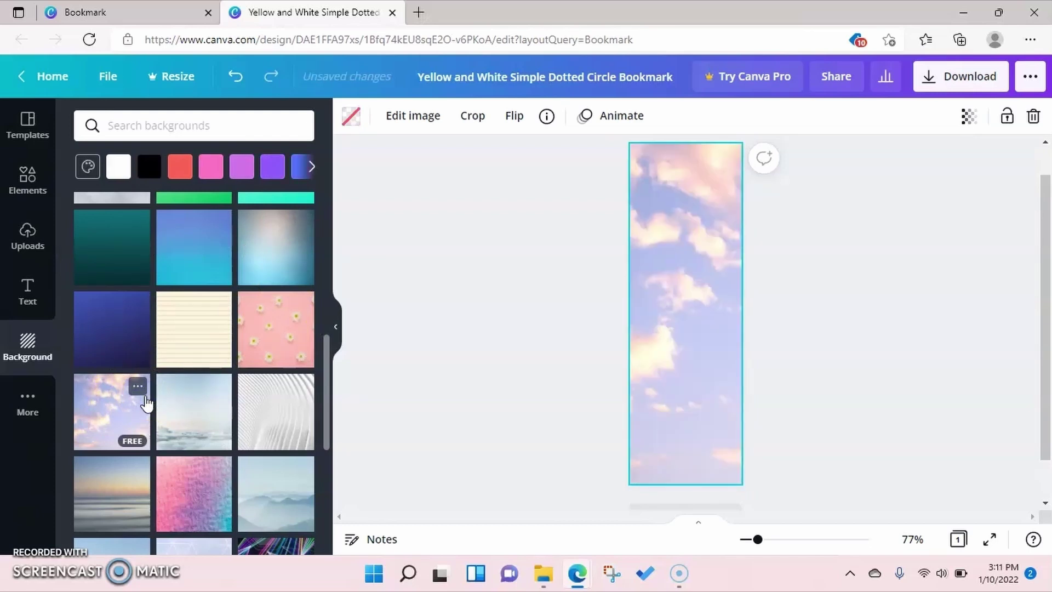
pyautogui.click(528, 305)
pyautogui.click(345, 332)
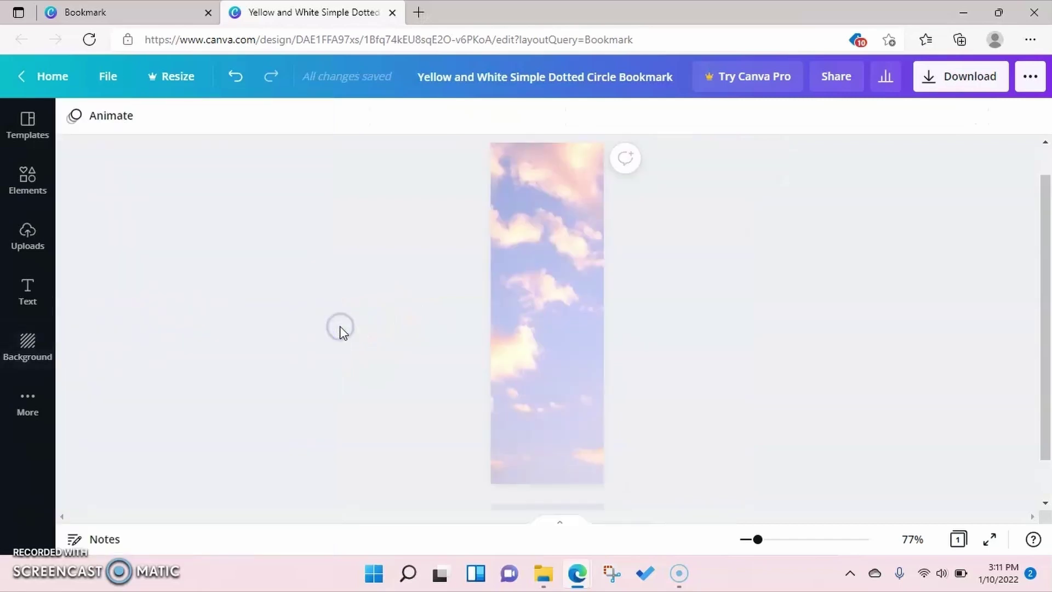
# - Search Google in a new browser tab for "cute reading quotes"
pyautogui.click(418, 12)
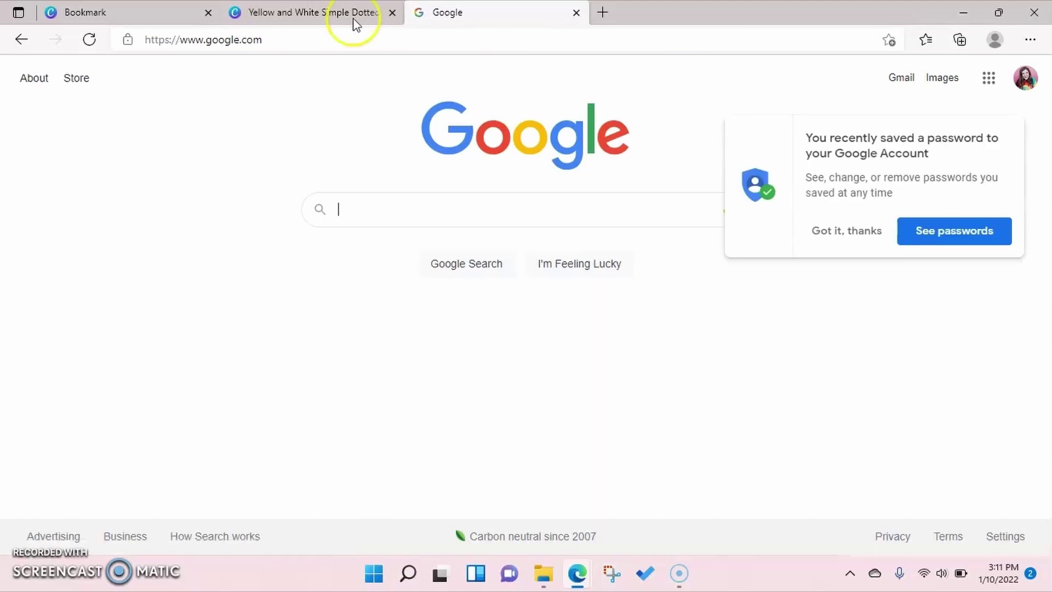
pyautogui.write('cute reading qupte')
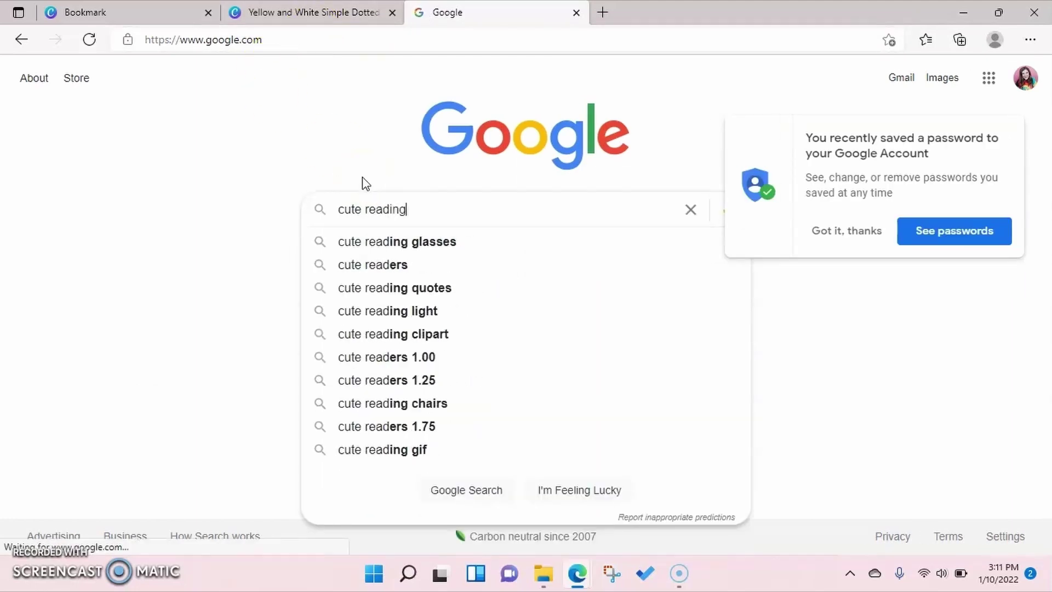
pyautogui.press('BackSpace')
pyautogui.press('BackSpace')
pyautogui.press('BackSpace')
pyautogui.write('otes')
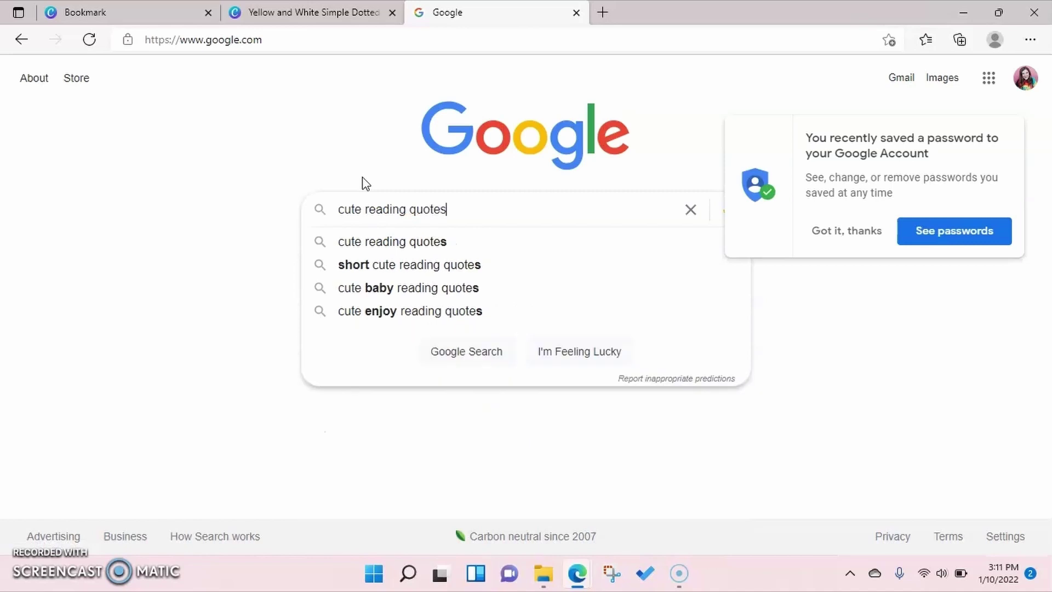
pyautogui.press('Return')
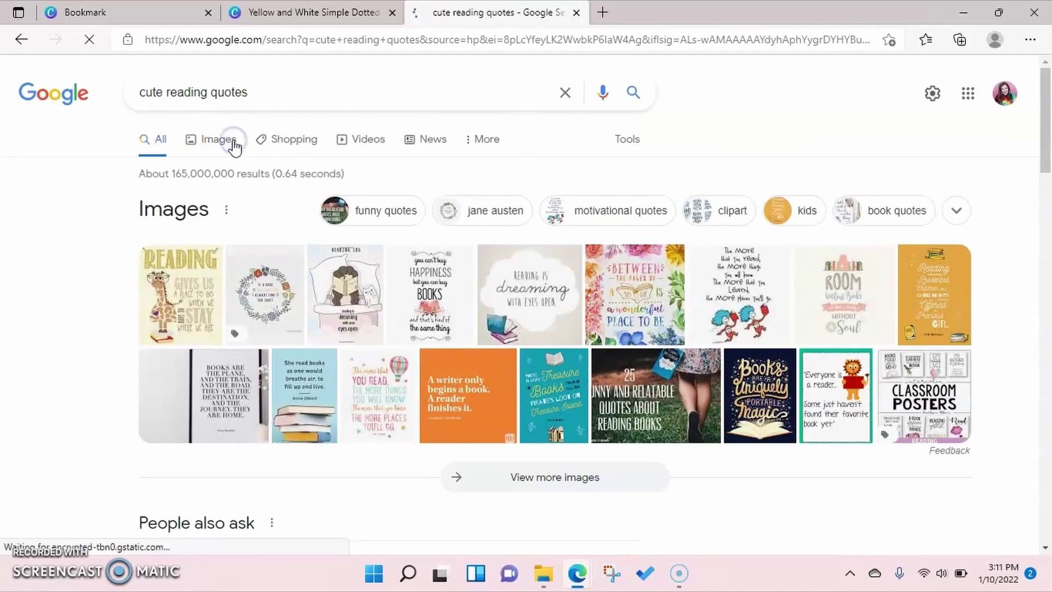
# - Show the image results filtered to inspirational quotes and open the teal "We lose ourselves in books" image
pyautogui.click(232, 144)
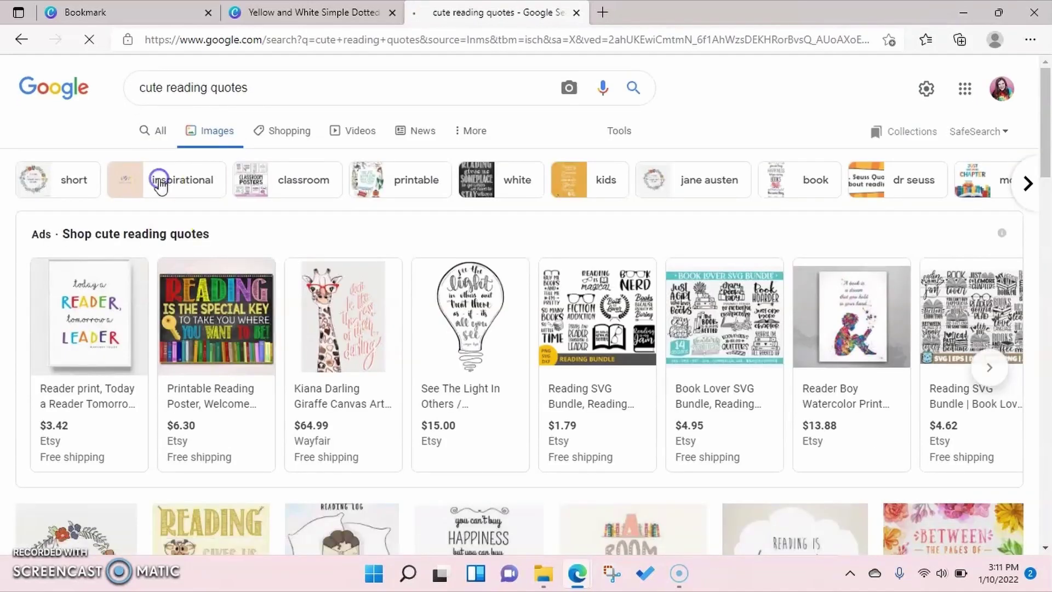
pyautogui.click(174, 179)
pyautogui.moveTo(1046, 101); pyautogui.dragTo(1046, 123)
pyautogui.moveTo(1047, 122); pyautogui.dragTo(1046, 156)
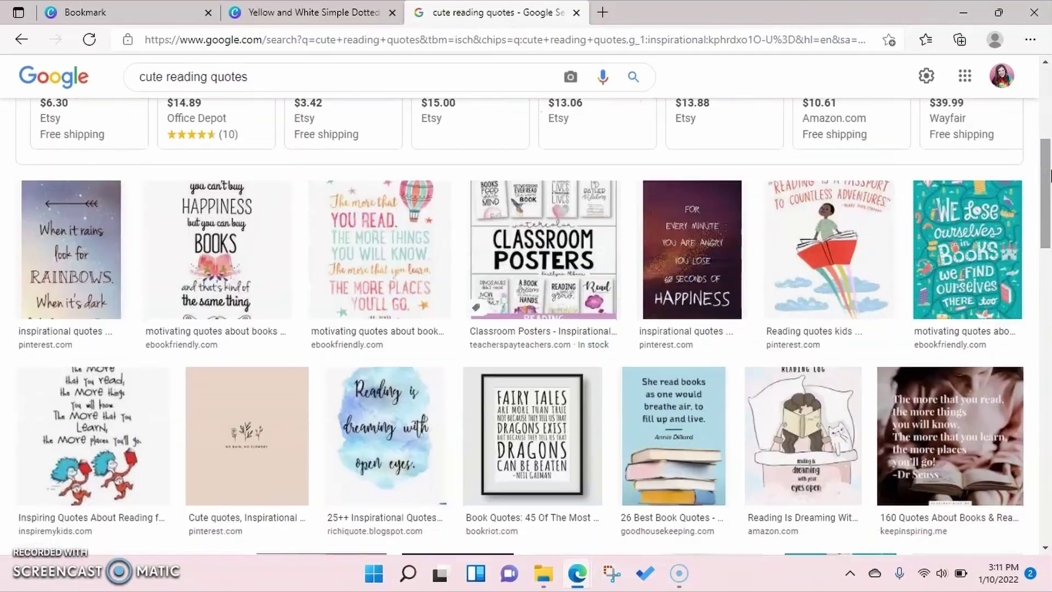
pyautogui.click(292, 411)
pyautogui.click(959, 219)
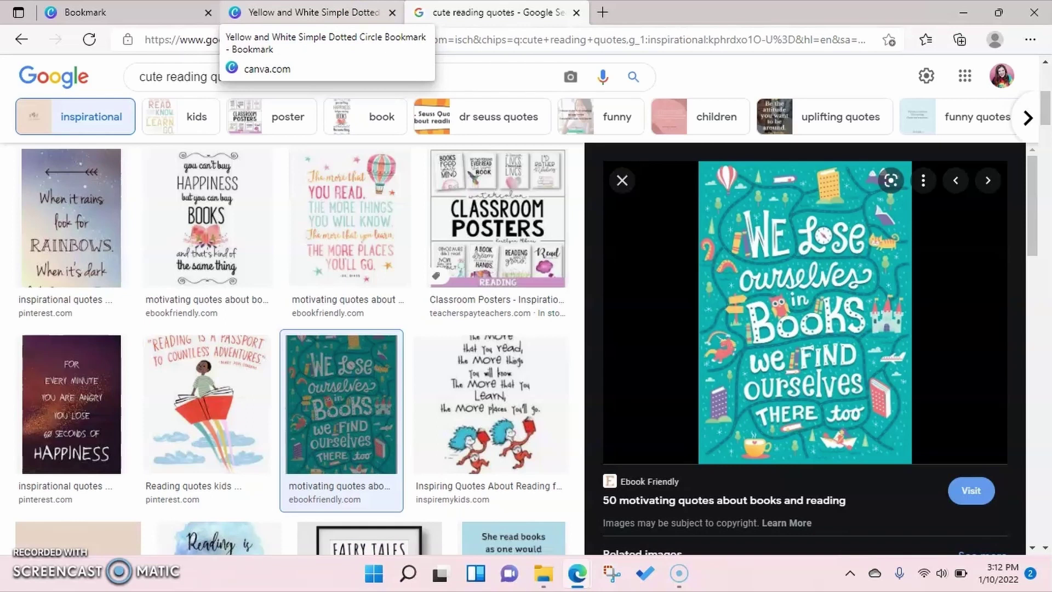
# - Switch back to the Canva bookmark design and add a heading reading "We lose ourselves in books"
pyautogui.click(307, 12)
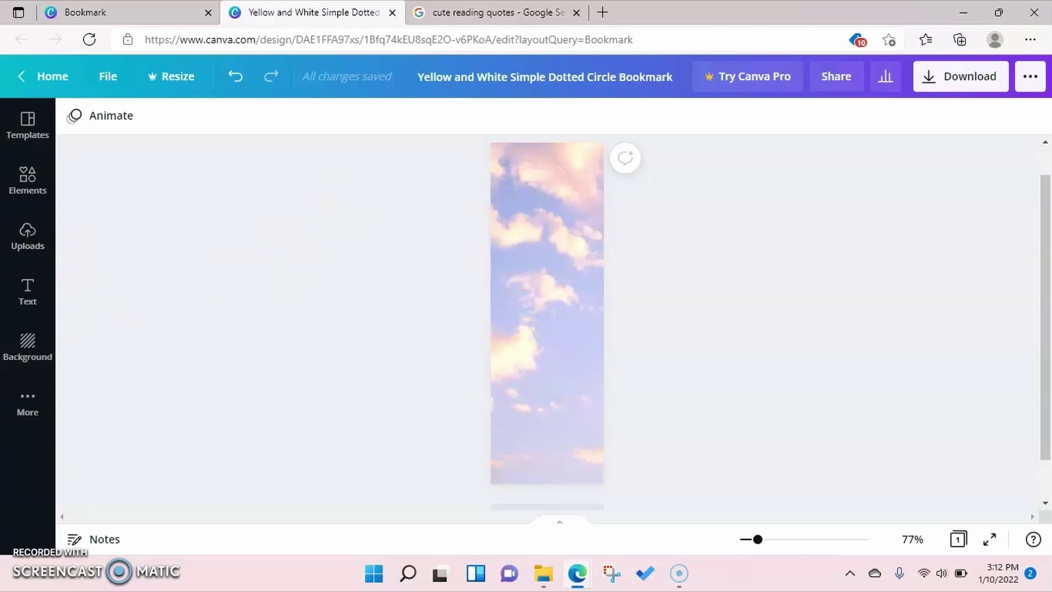
pyautogui.click(28, 290)
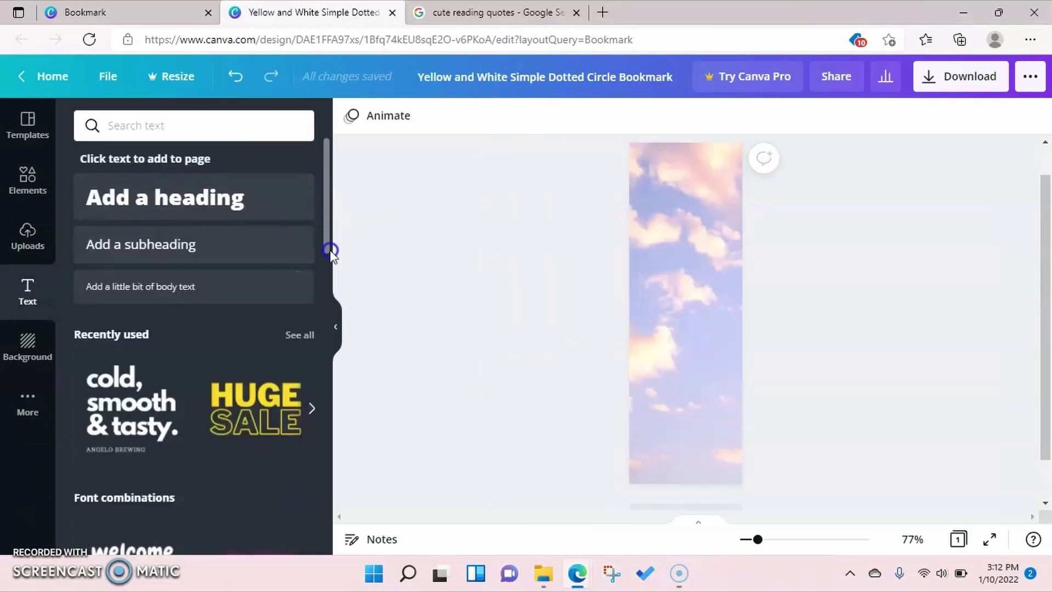
pyautogui.scroll(-5, 327, 264)
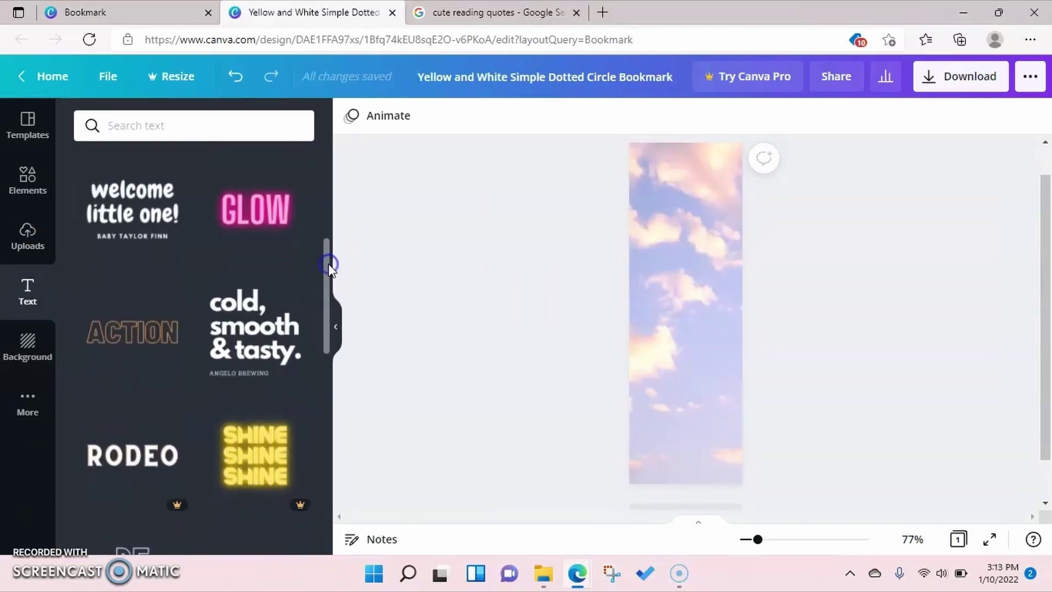
pyautogui.moveTo(320, 255); pyautogui.dragTo(320, 250)
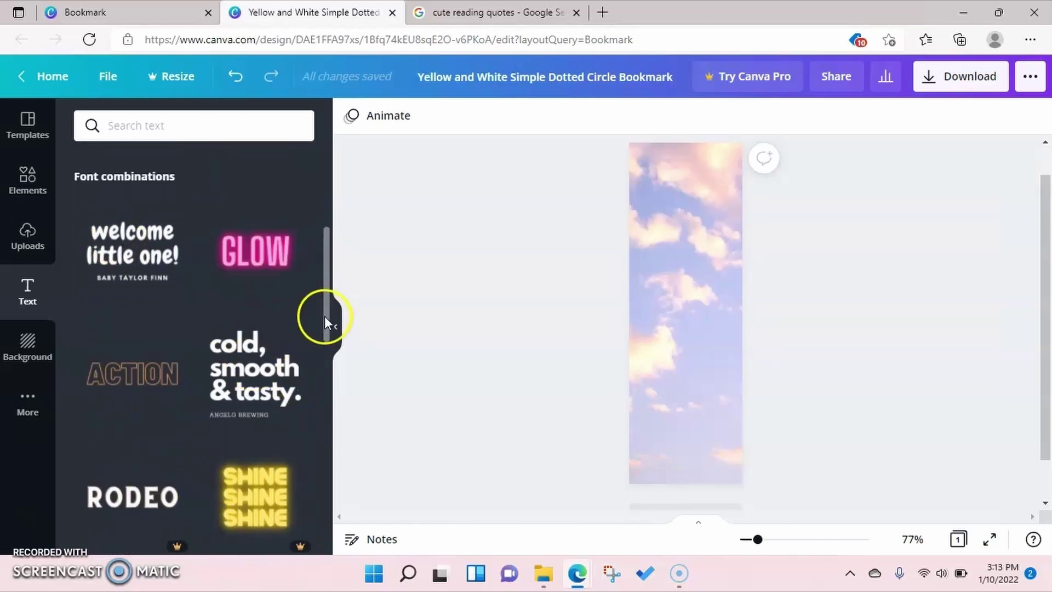
pyautogui.moveTo(328, 312); pyautogui.dragTo(317, 490)
pyautogui.scroll(10, 321, 343)
pyautogui.scroll(2, 321, 343)
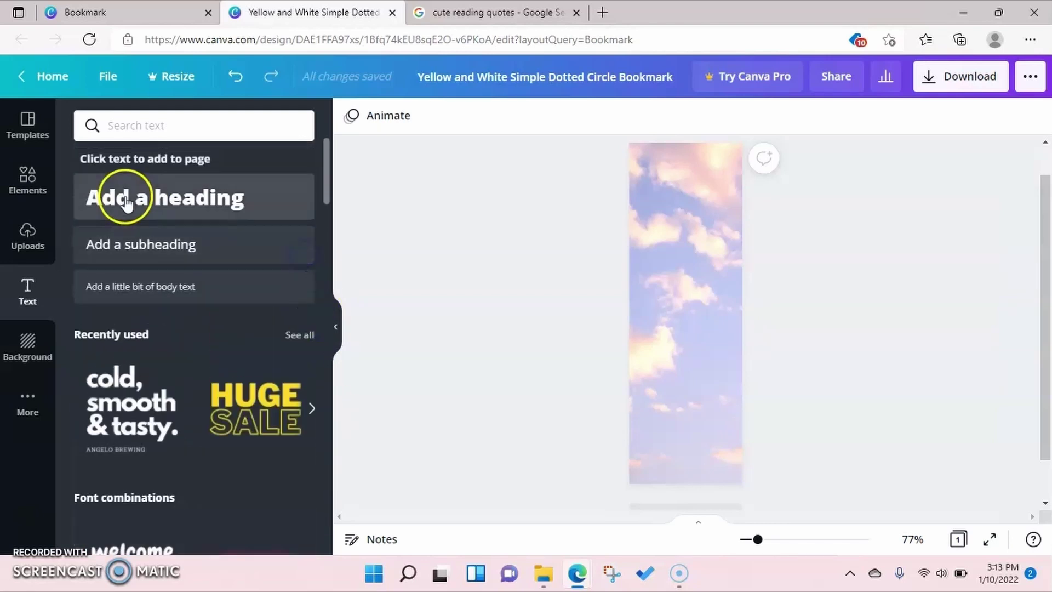
pyautogui.click(150, 197)
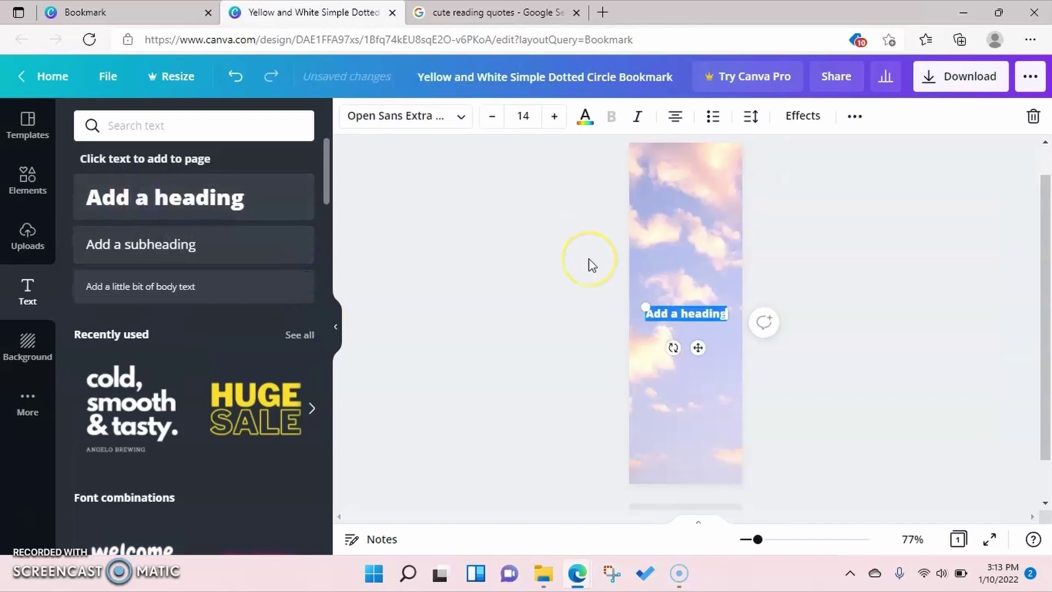
pyautogui.write('We lose ourselves in books')
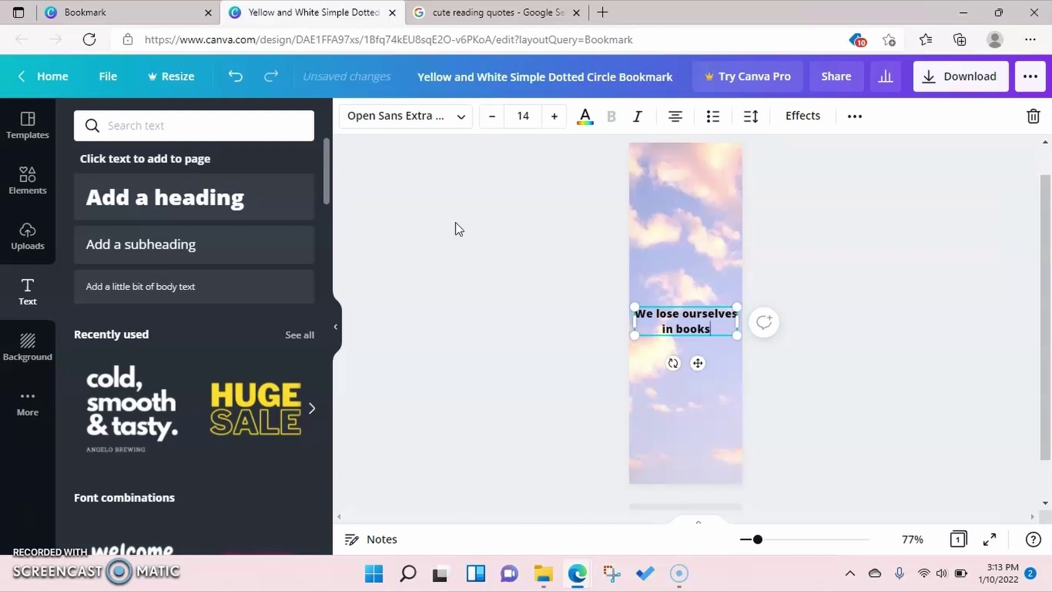
# - Change the font of the whole quote text to Black Bones
pyautogui.moveTo(712, 329); pyautogui.dragTo(629, 305)
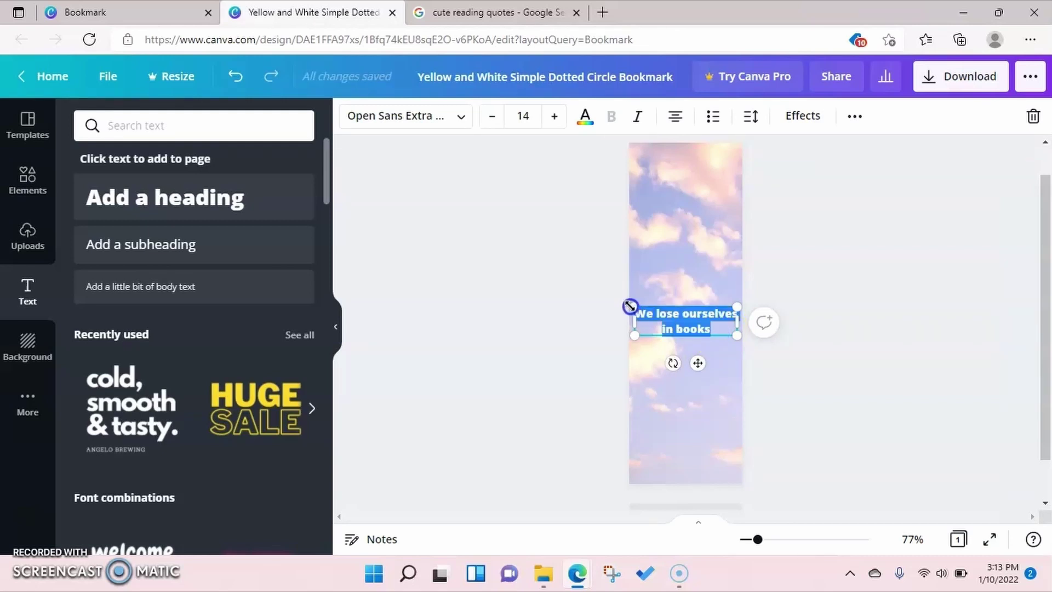
pyautogui.click(460, 118)
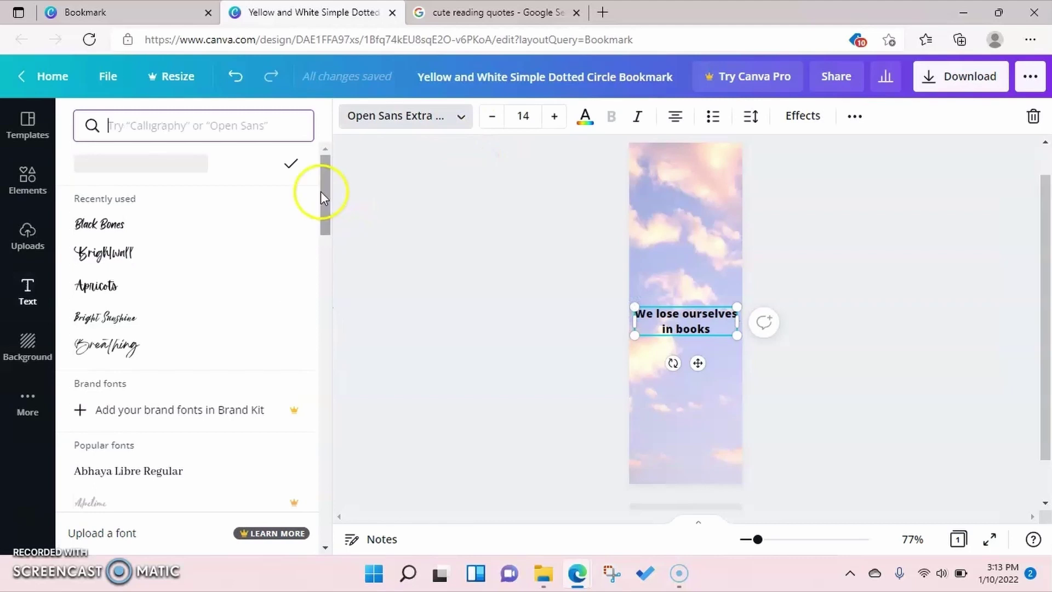
pyautogui.click(185, 227)
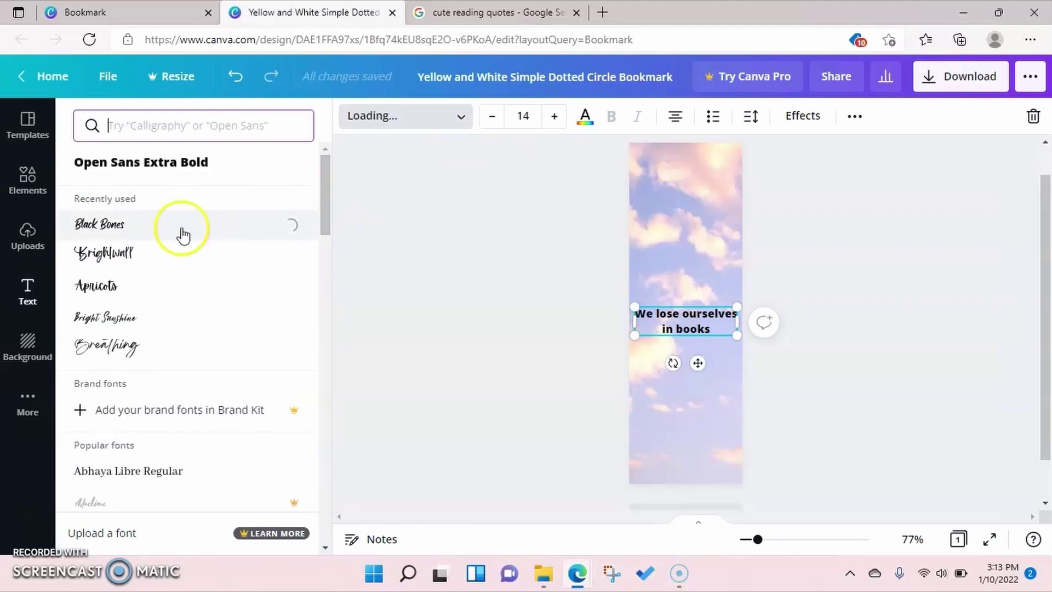
# - Enlarge the quote text to a font size of about 26.9 and move it into the bookmark's upper half
pyautogui.moveTo(659, 307); pyautogui.dragTo(622, 291)
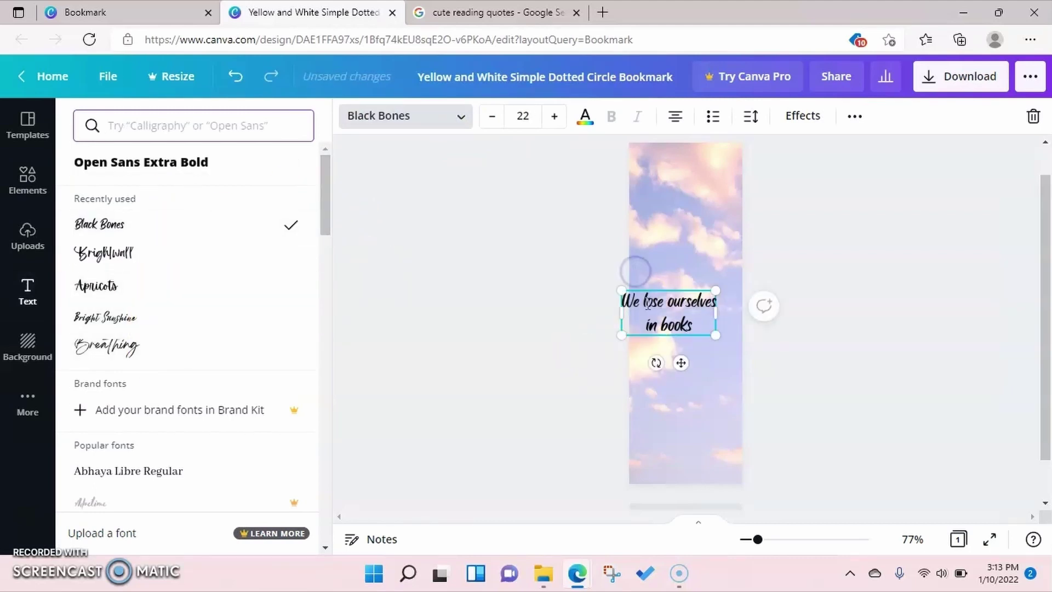
pyautogui.moveTo(714, 331); pyautogui.dragTo(735, 349)
pyautogui.moveTo(687, 301); pyautogui.dragTo(702, 228)
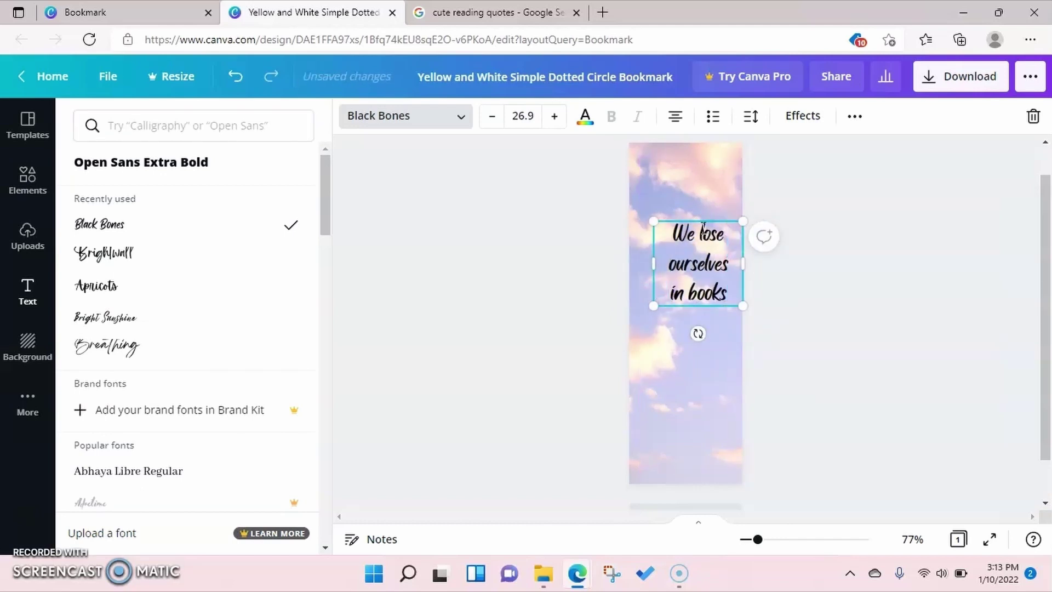
# - Enlarge the quote text to a font size of about 35.6 and change its font to Brightwall
pyautogui.moveTo(728, 305); pyautogui.dragTo(747, 334)
pyautogui.moveTo(669, 241); pyautogui.dragTo(706, 258)
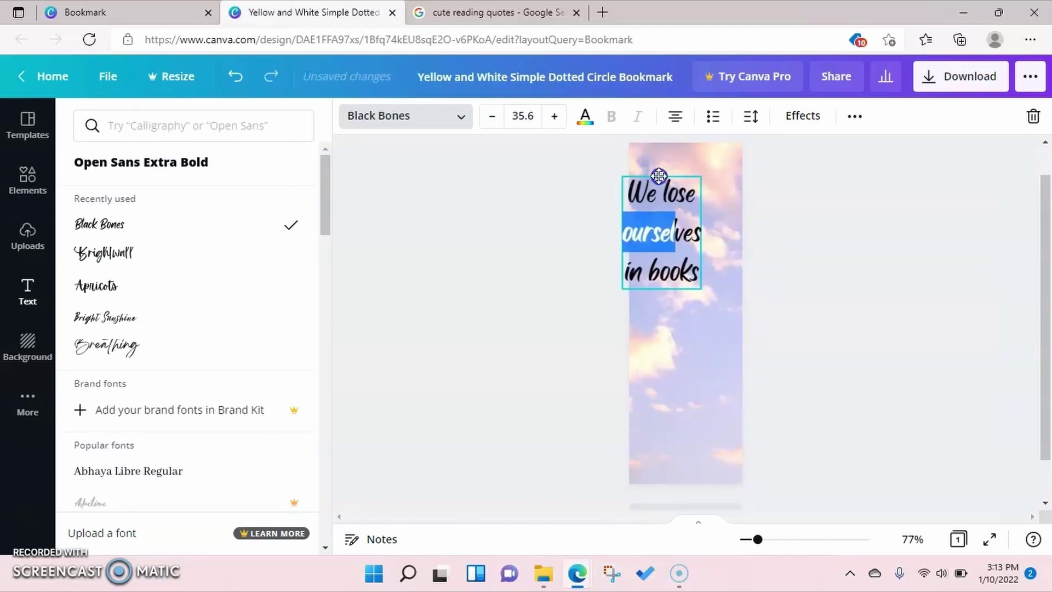
pyautogui.click(712, 276)
pyautogui.hotkey('ctrl', 'a')
pyautogui.click(189, 256)
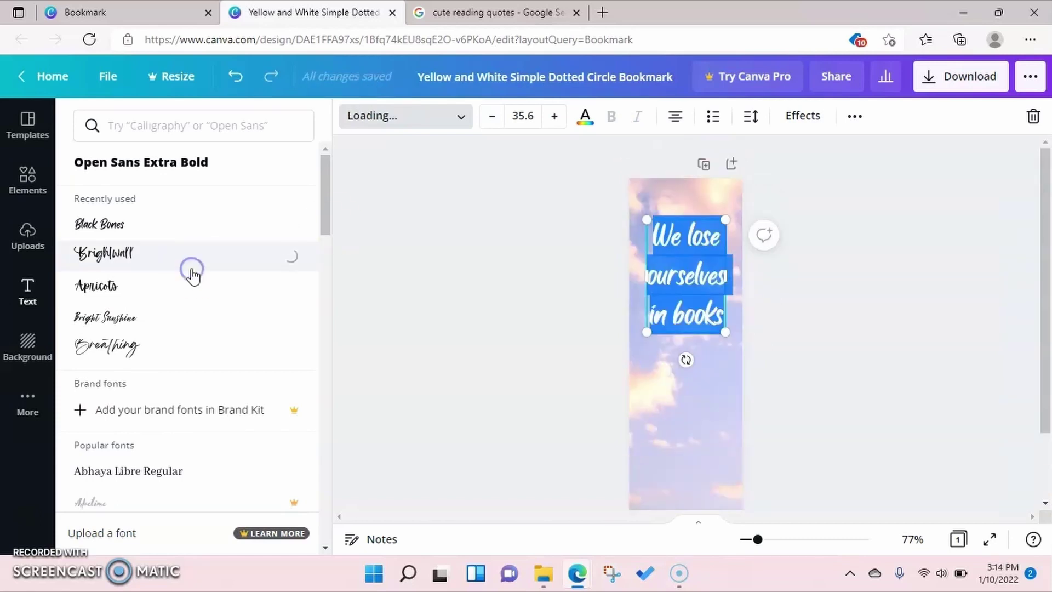
pyautogui.click(470, 346)
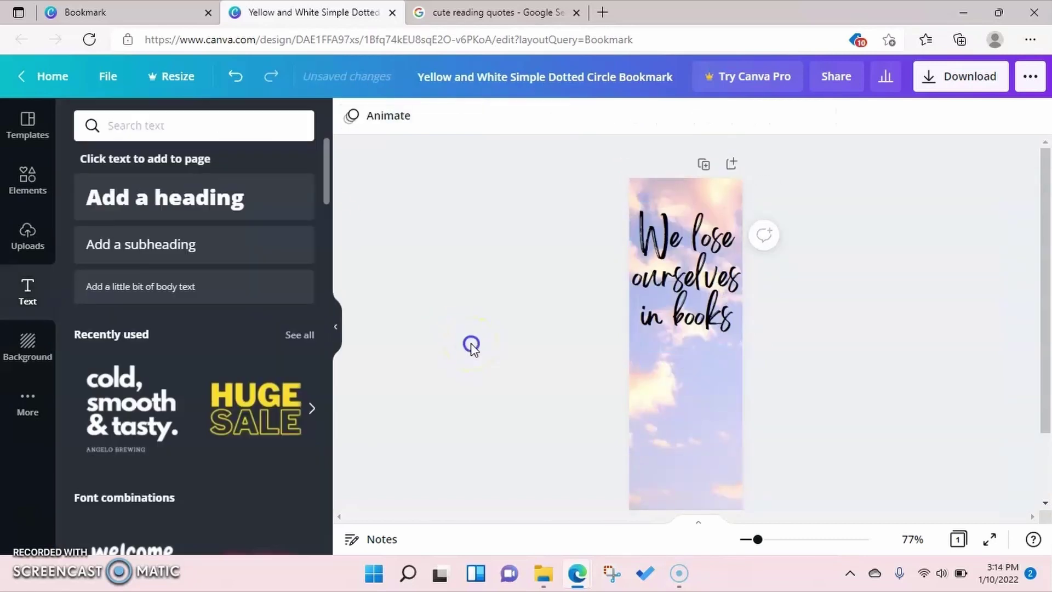
# - Duplicate the quote, place the copy below the original, and replace its text with "We find ourselves there too"
pyautogui.click(664, 328)
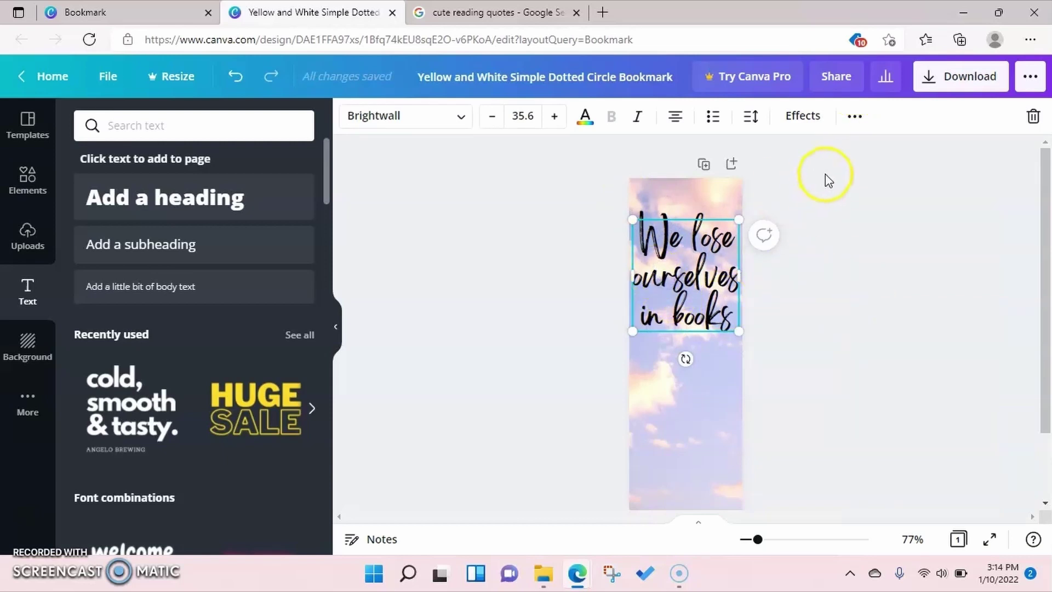
pyautogui.click(856, 116)
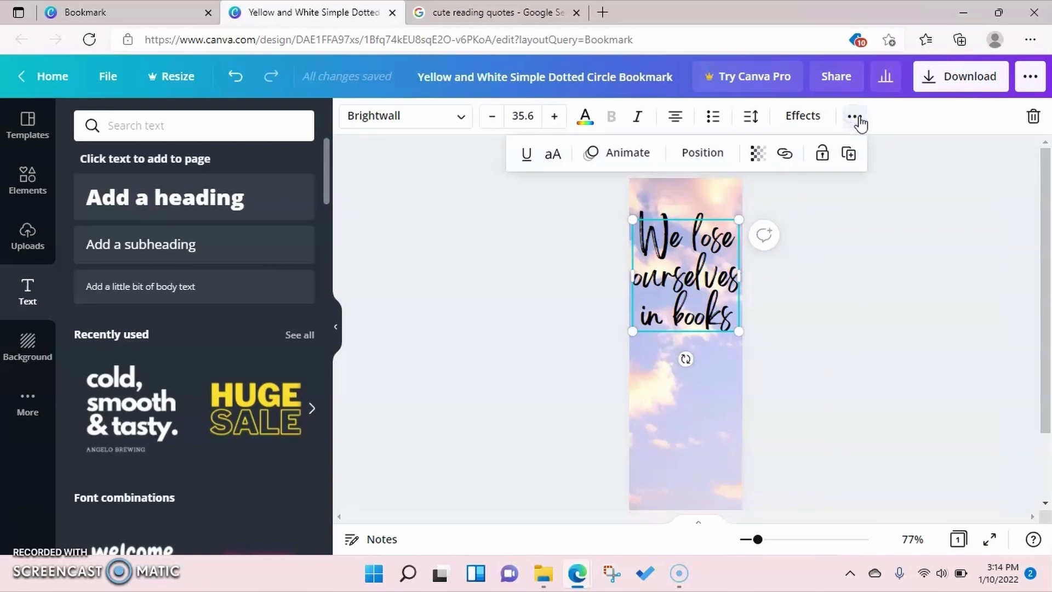
pyautogui.click(849, 154)
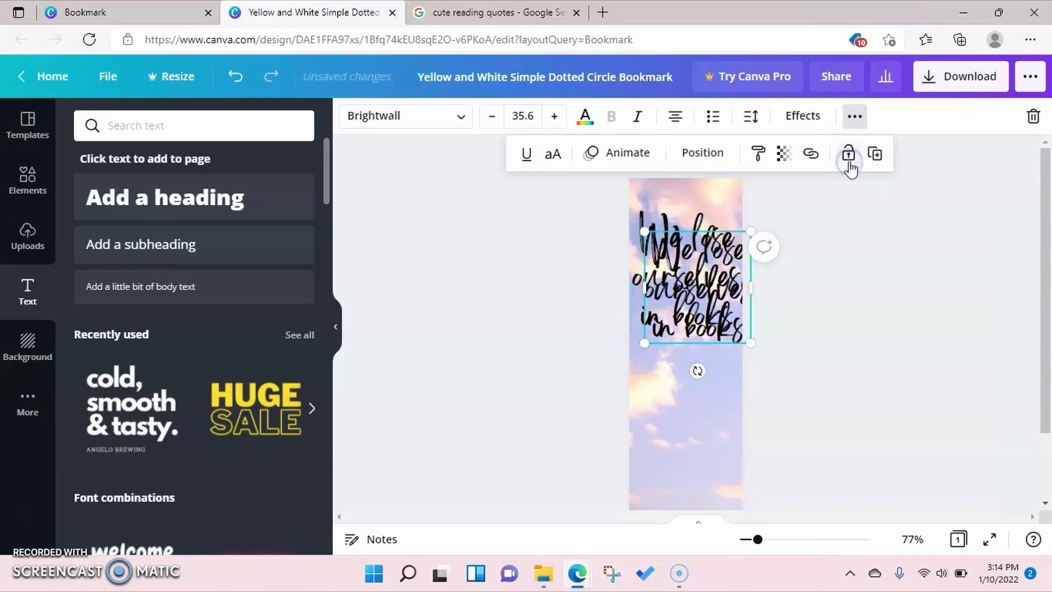
pyautogui.moveTo(699, 298); pyautogui.dragTo(747, 555)
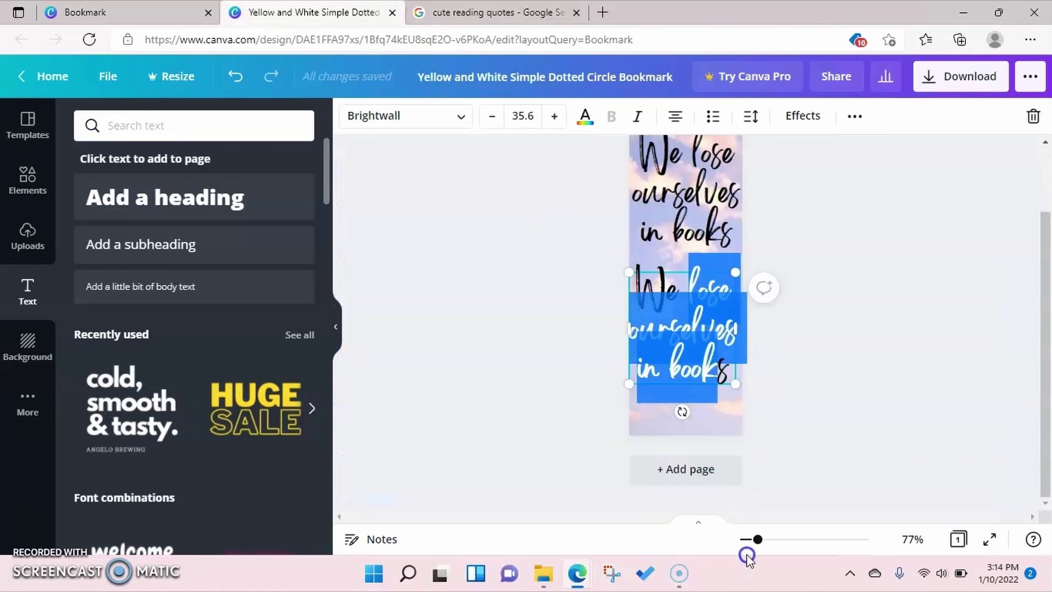
pyautogui.write('We fi')
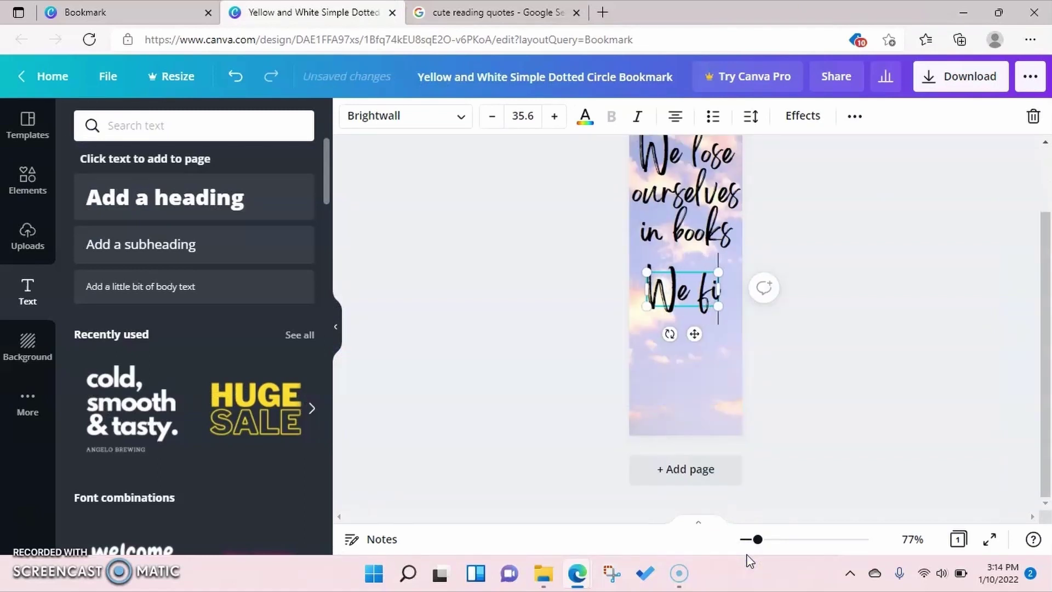
pyautogui.write('nd ourselves there too')
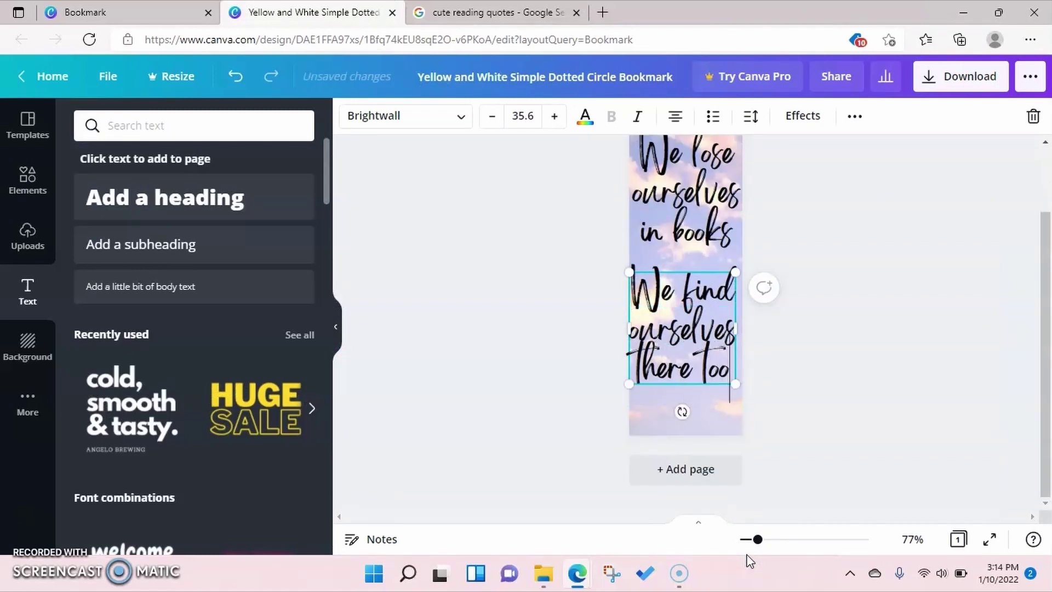
# - Reduce the lower quote to a font size of about 32 and centre both text blocks horizontally on the bookmark
pyautogui.moveTo(629, 328); pyautogui.dragTo(634, 330)
pyautogui.moveTo(735, 369); pyautogui.dragTo(742, 371)
pyautogui.moveTo(681, 284); pyautogui.dragTo(685, 302)
pyautogui.click(693, 228)
pyautogui.moveTo(1045, 378); pyautogui.dragTo(1045, 342)
pyautogui.click(713, 261)
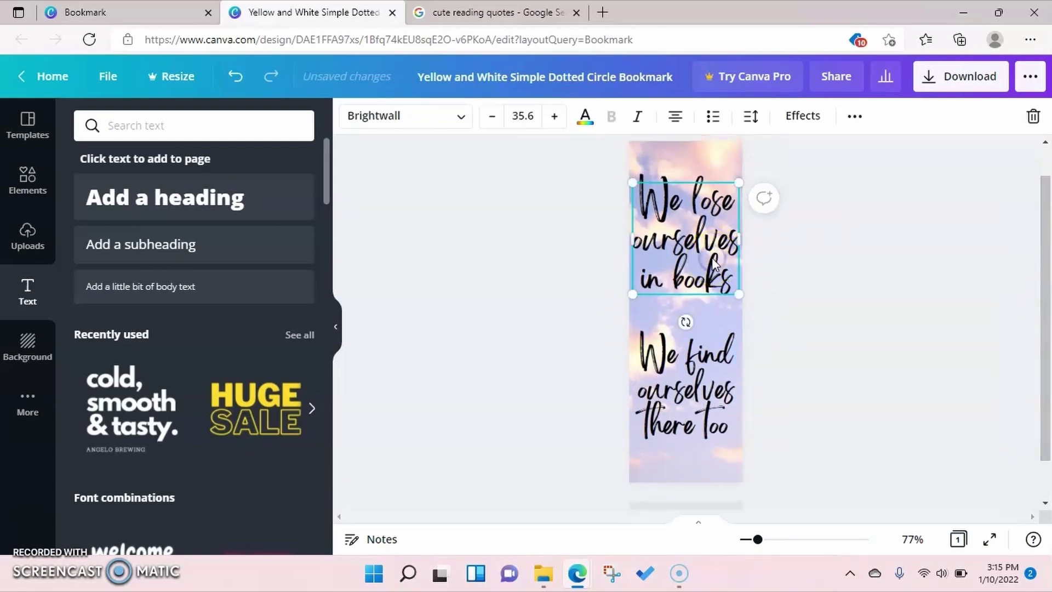
pyautogui.moveTo(713, 264); pyautogui.dragTo(713, 270)
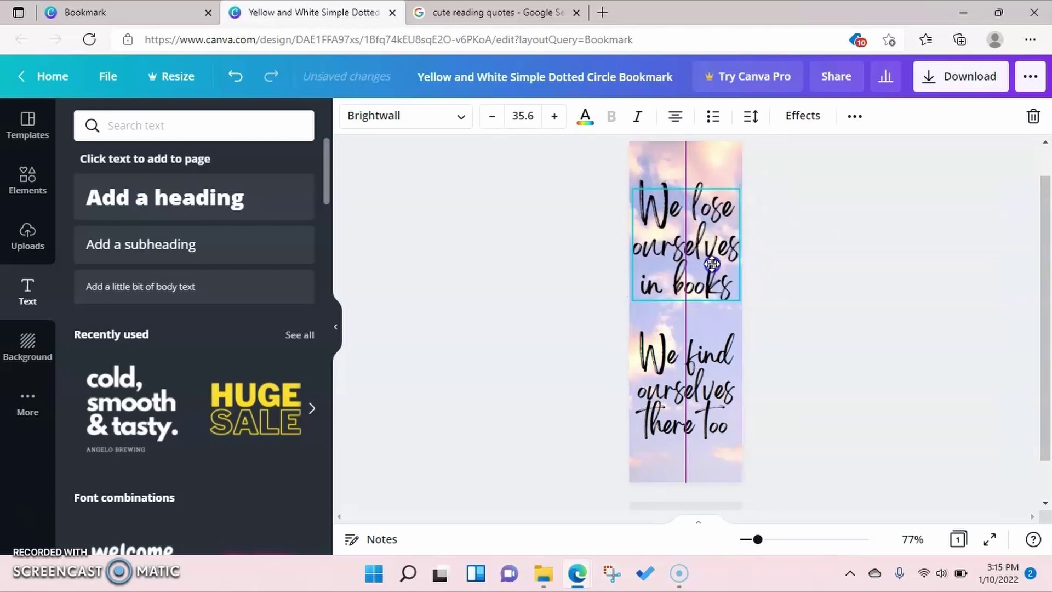
pyautogui.click(819, 282)
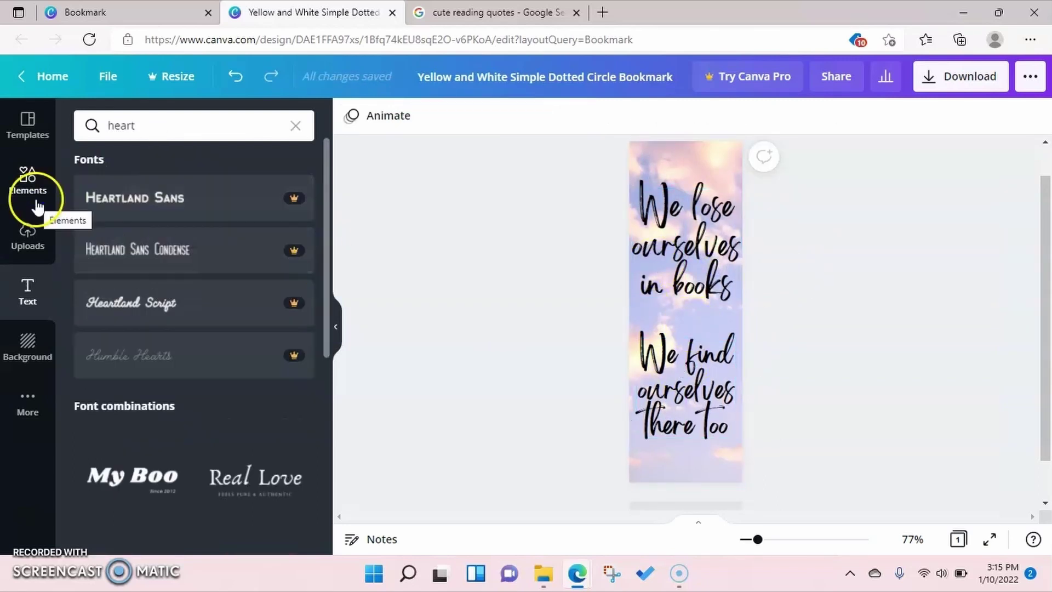
# - Search the elements for "heart" and add the graphic of scattered small outlined hearts to the bookmark
pyautogui.click(37, 207)
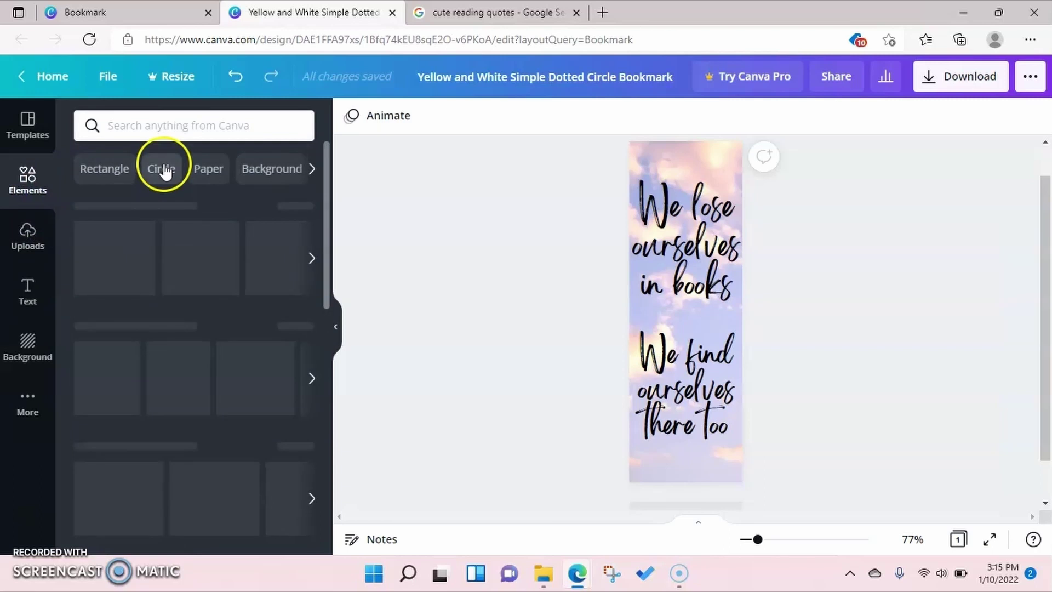
pyautogui.click(170, 125)
pyautogui.write('heart')
pyautogui.press('Return')
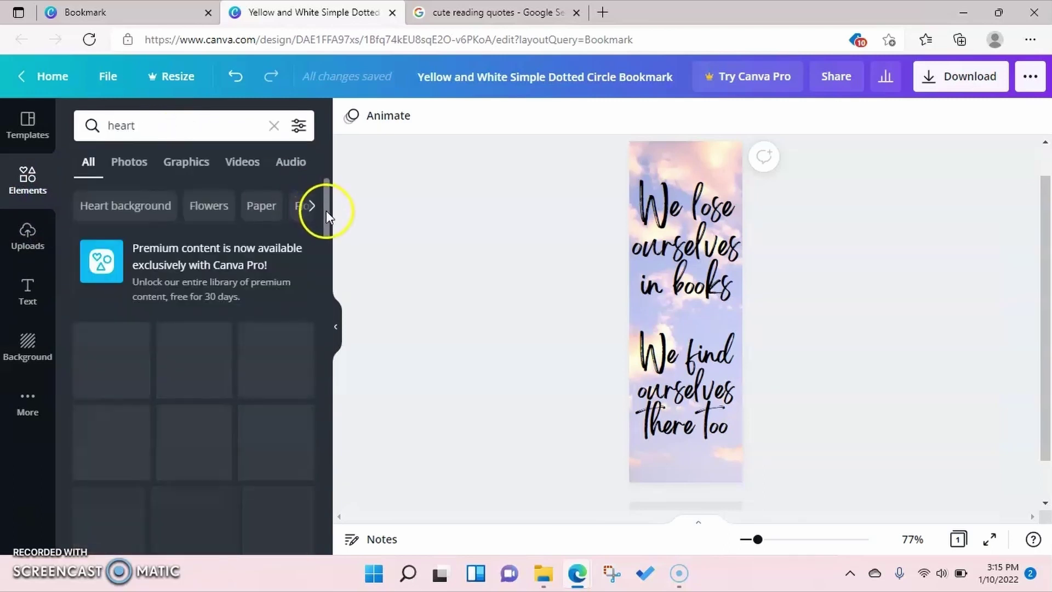
pyautogui.moveTo(330, 224); pyautogui.dragTo(329, 252)
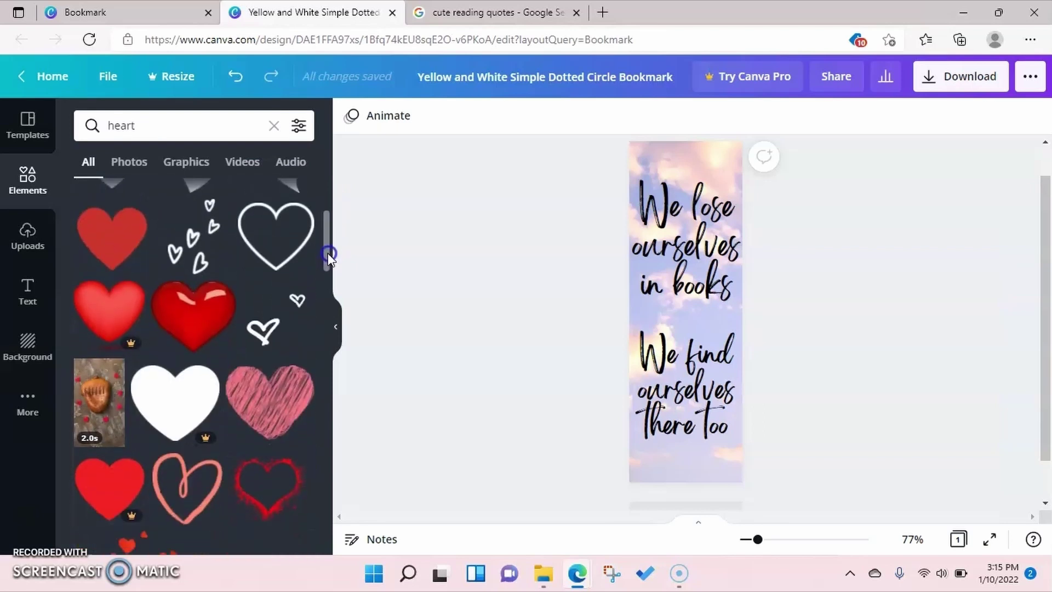
pyautogui.click(185, 249)
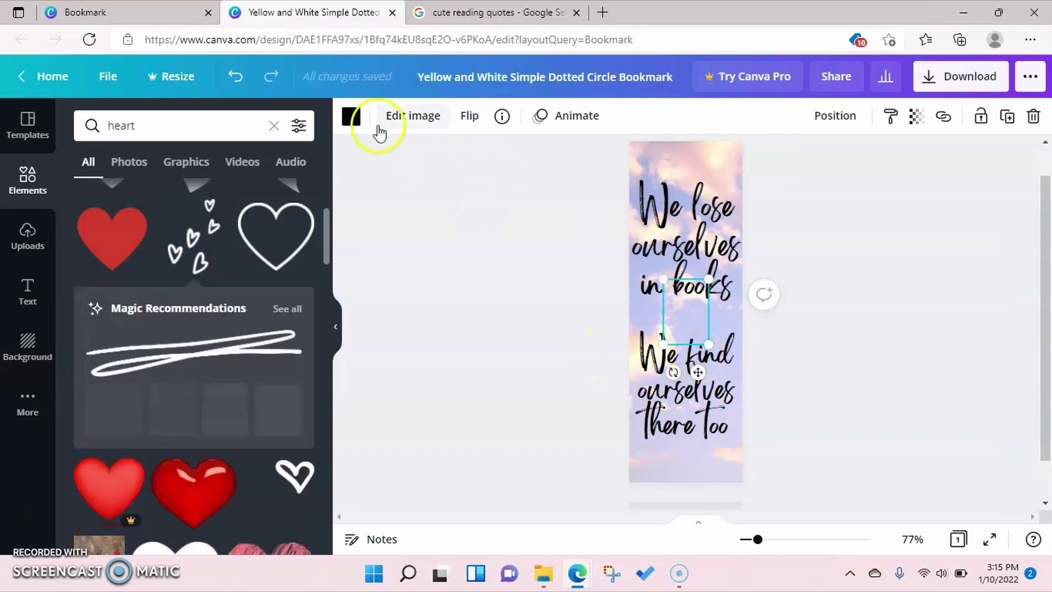
pyautogui.click(352, 121)
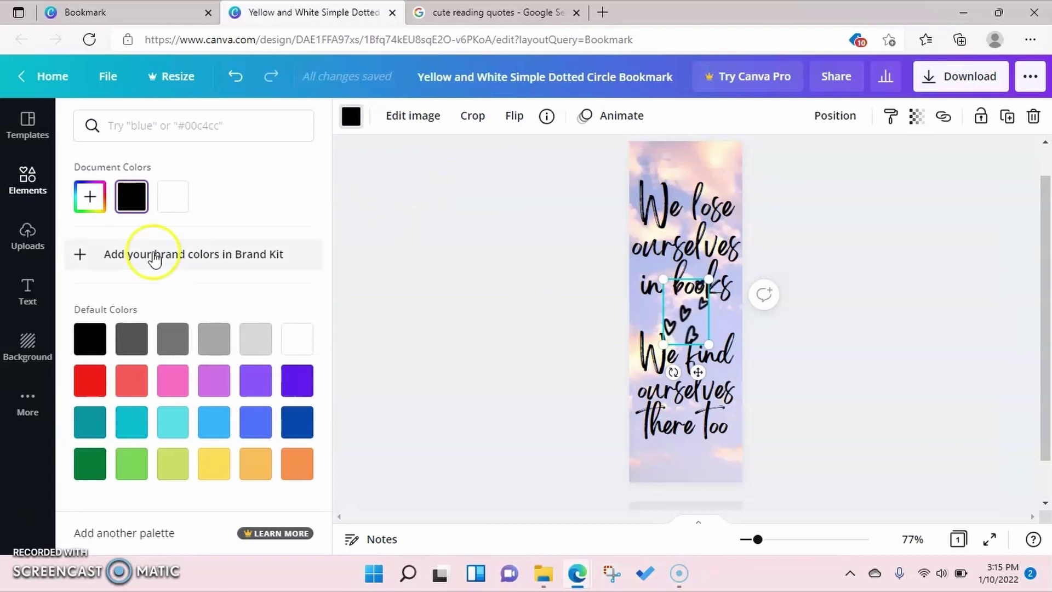
pyautogui.click(25, 189)
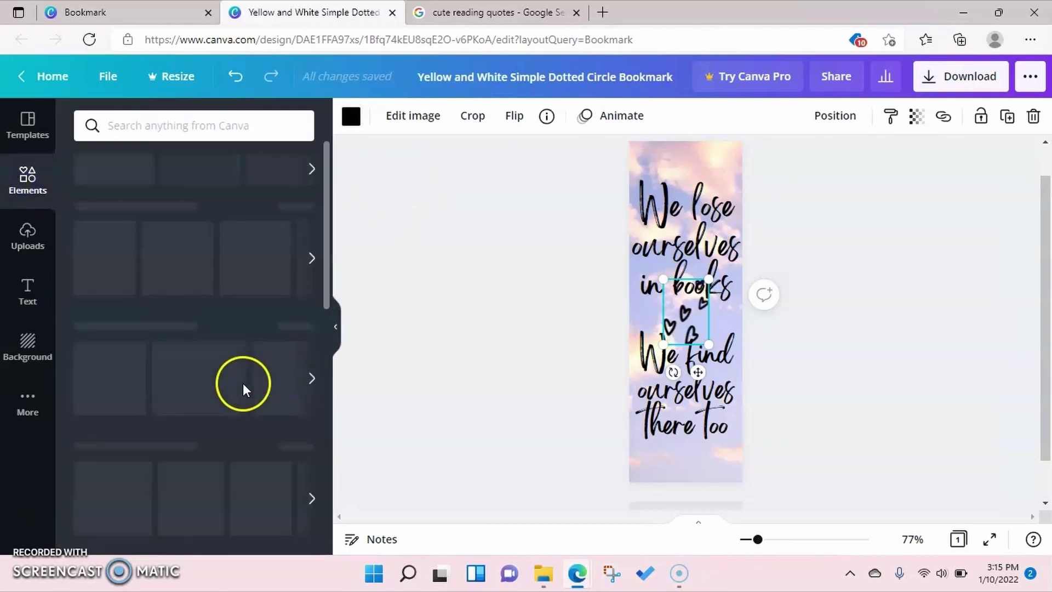
# - Move the two quote blocks apart so the hearts sit in the gap between them
pyautogui.click(694, 409)
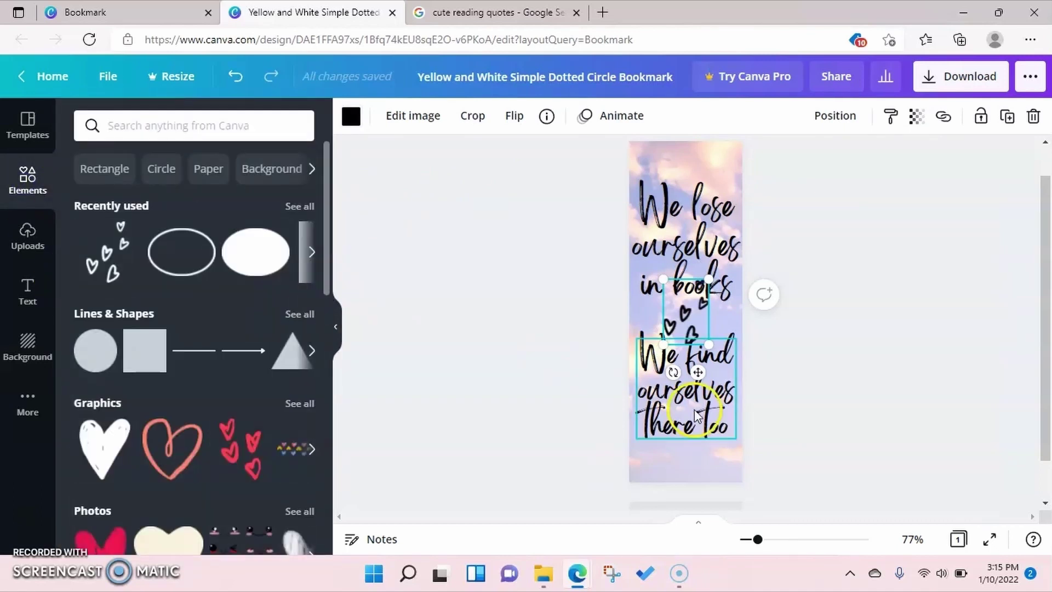
pyautogui.moveTo(695, 414); pyautogui.dragTo(692, 441)
pyautogui.click(696, 241)
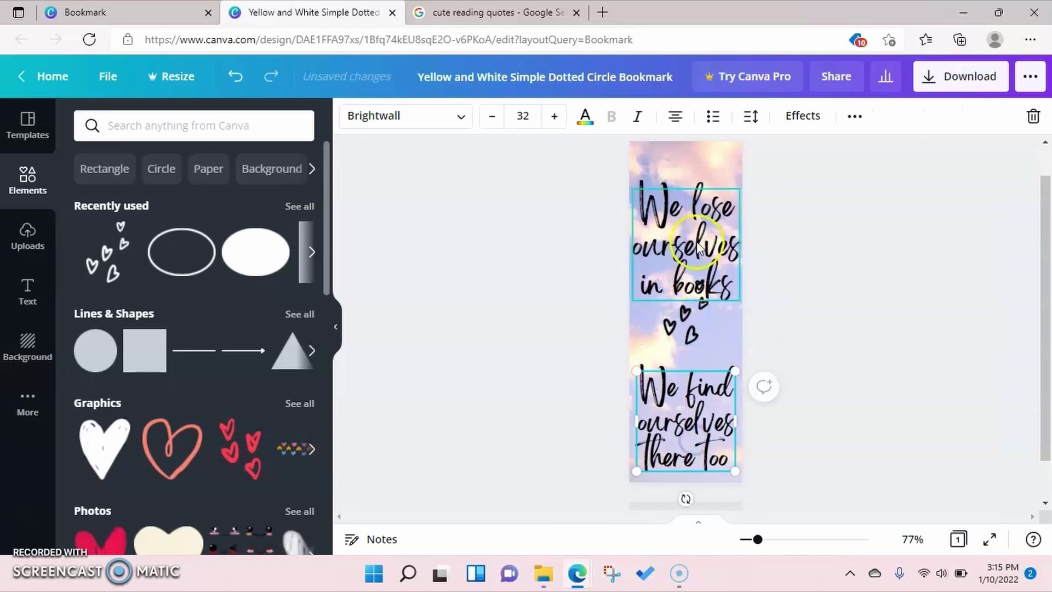
pyautogui.moveTo(699, 218); pyautogui.dragTo(697, 194)
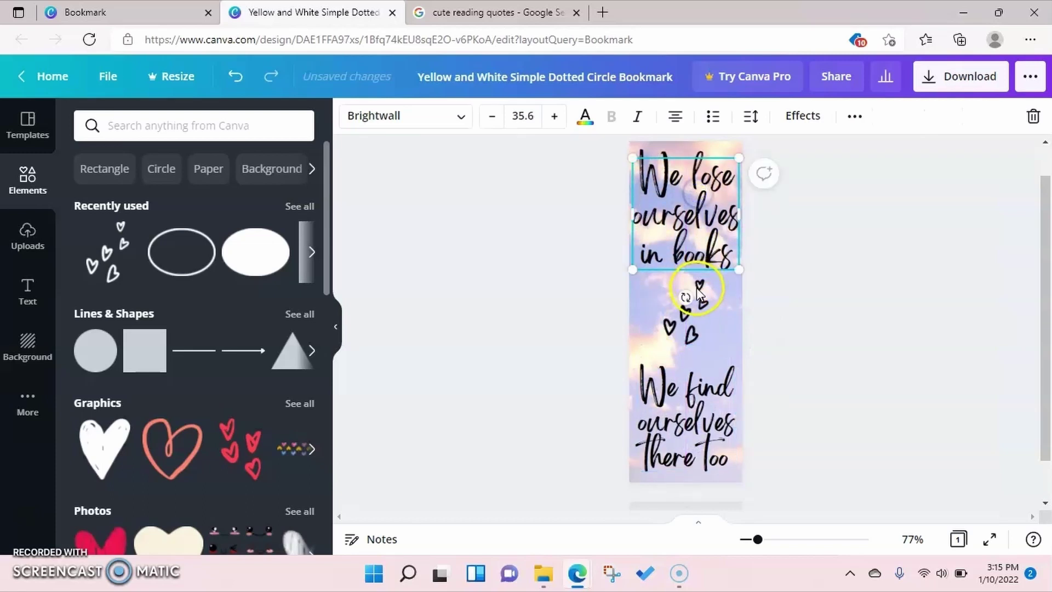
pyautogui.moveTo(694, 402); pyautogui.dragTo(693, 382)
pyautogui.click(782, 334)
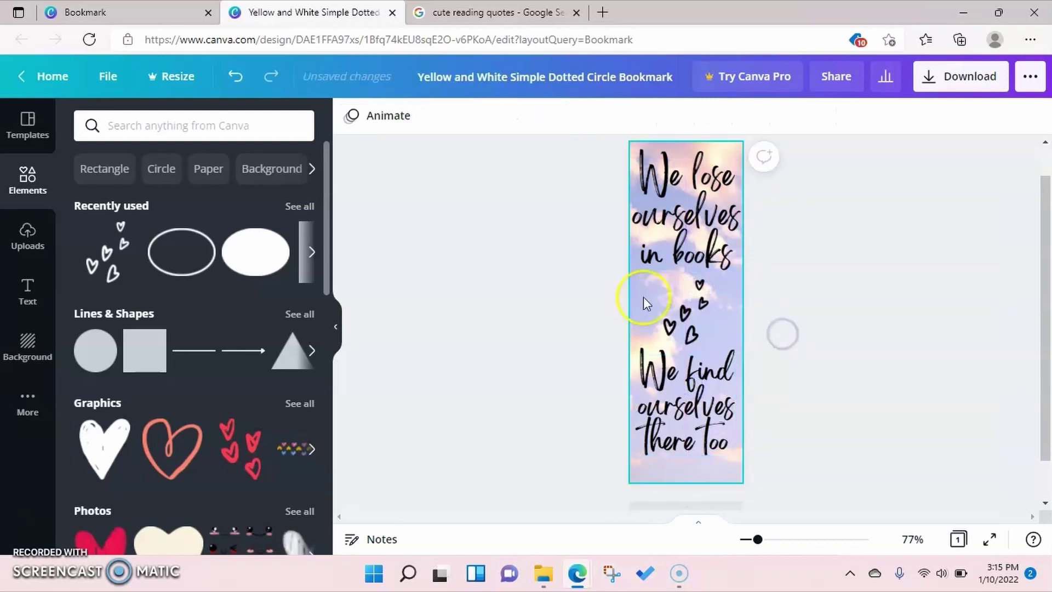
# - Download the finished bookmark as a PNG file
pyautogui.click(966, 83)
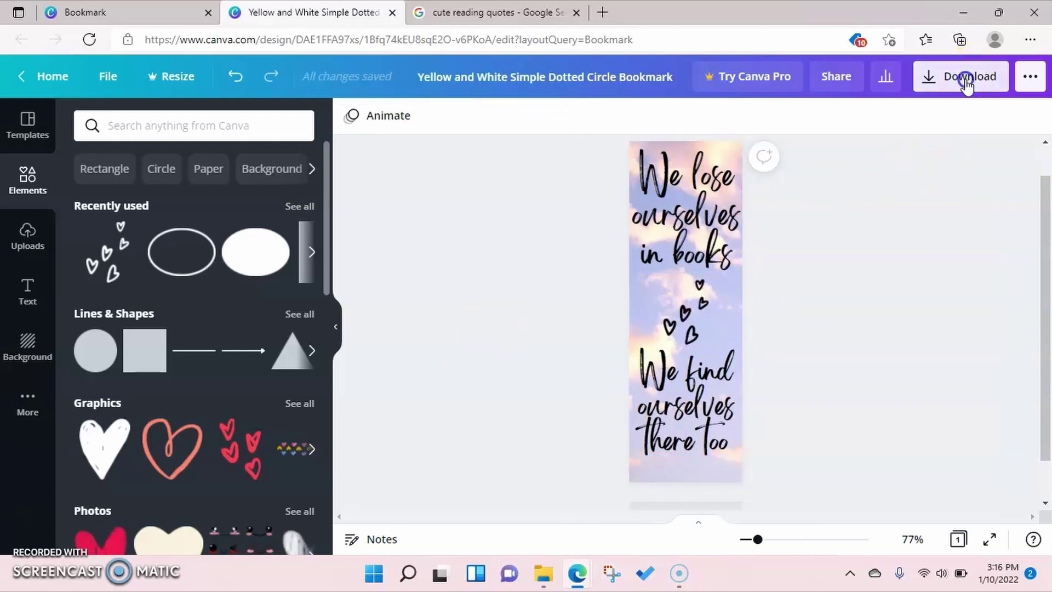
pyautogui.click(866, 187)
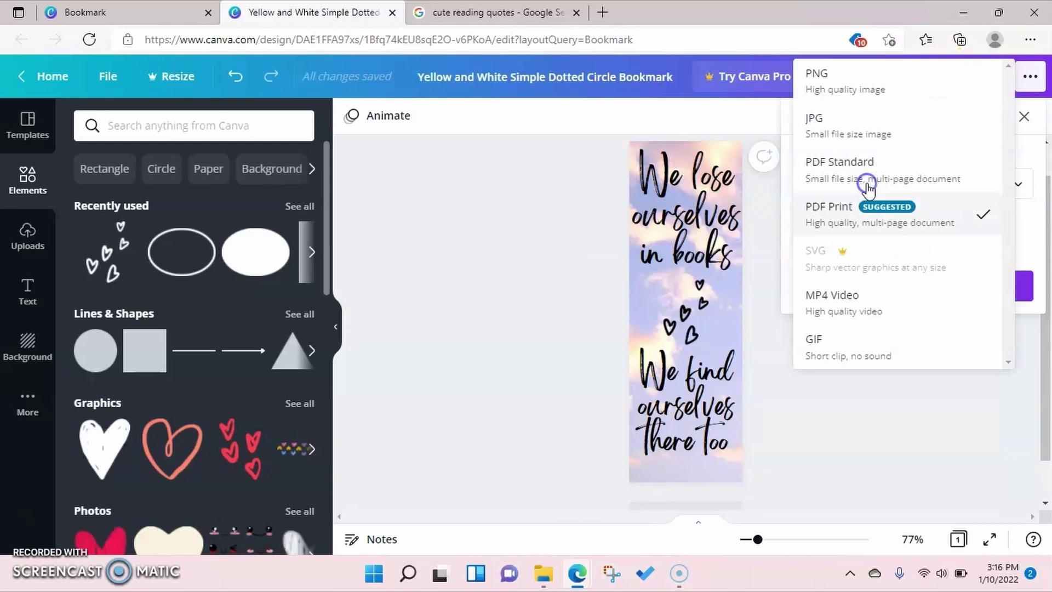
pyautogui.click(855, 90)
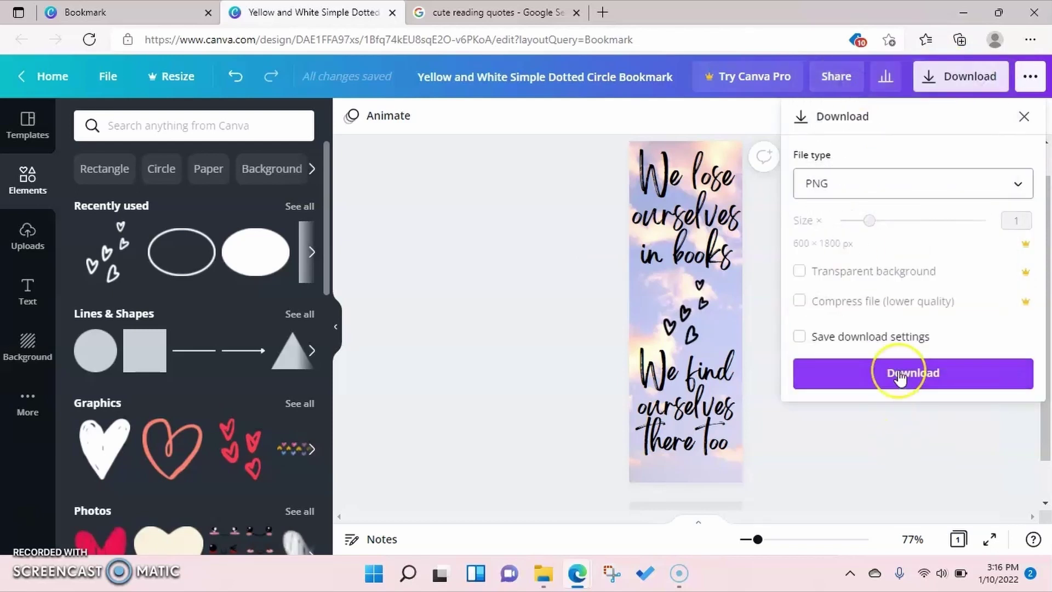
pyautogui.click(900, 377)
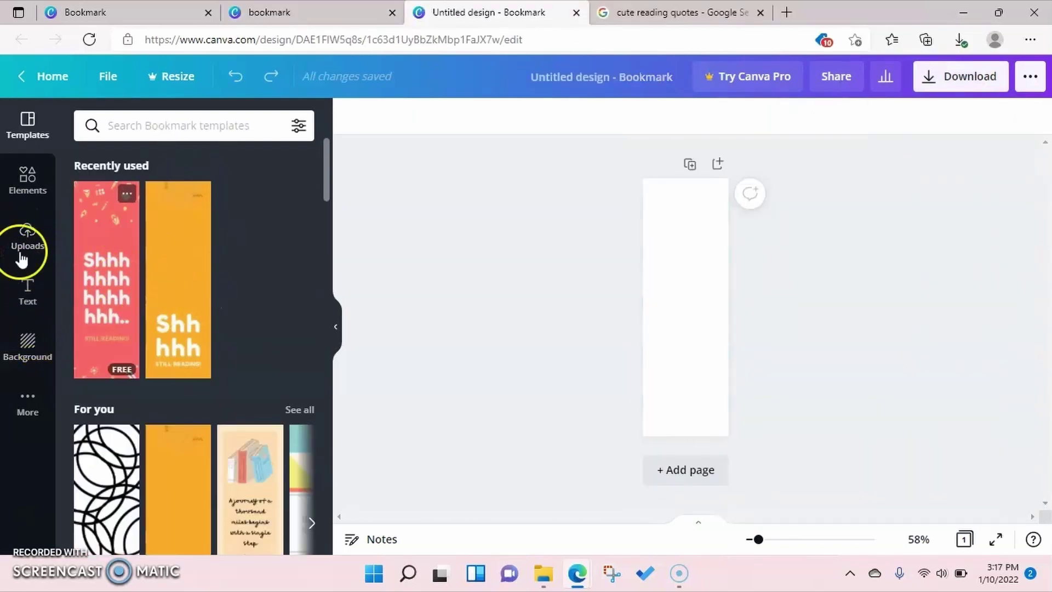
# - Add the uploaded black-and-white cow print image to the blank bookmark and enlarge it to cover the whole page
pyautogui.click(25, 253)
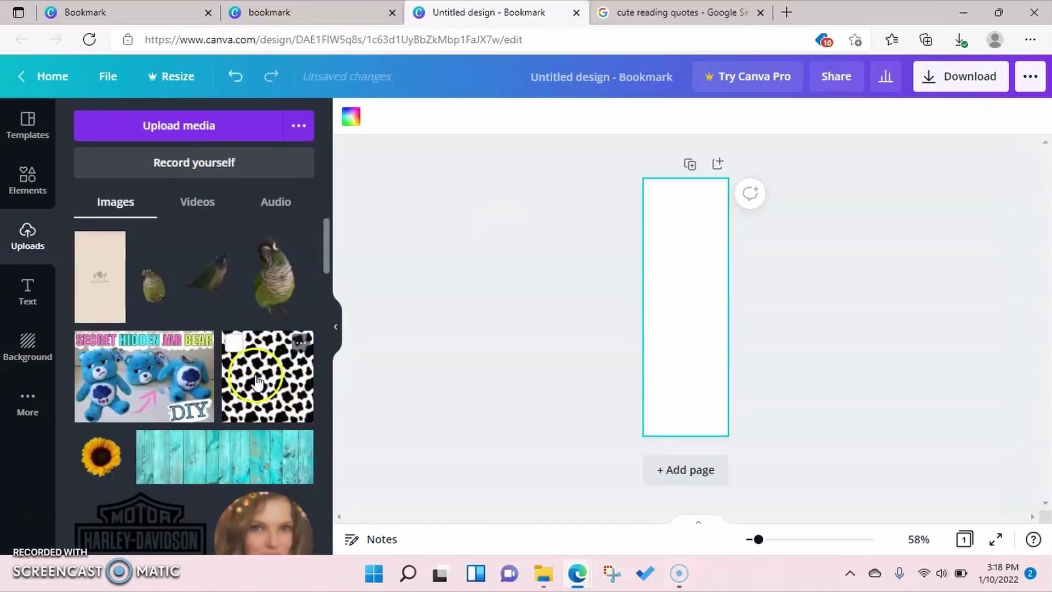
pyautogui.click(255, 378)
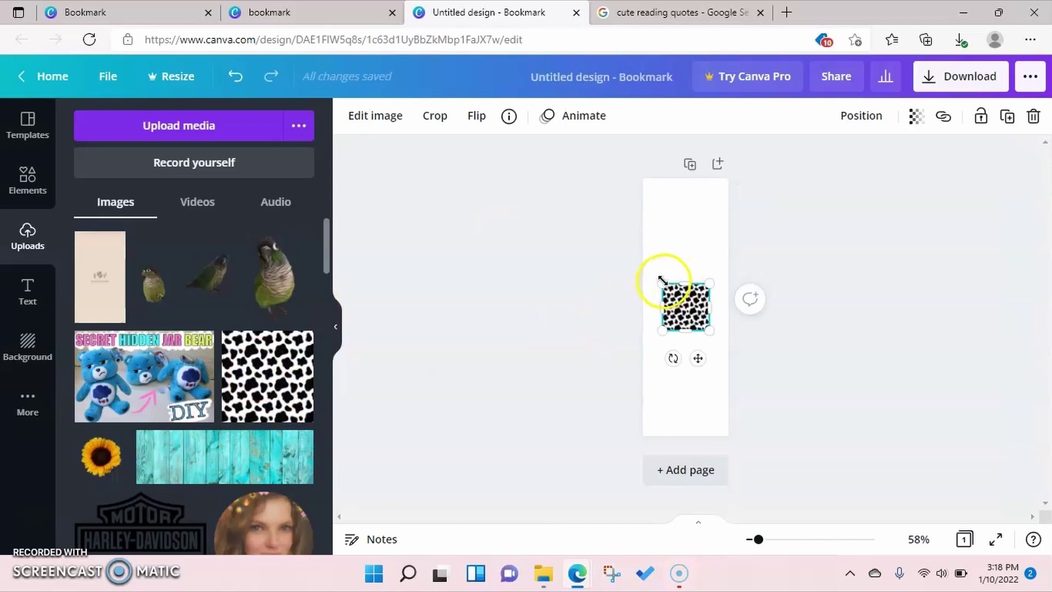
pyautogui.moveTo(663, 280); pyautogui.dragTo(544, 158)
pyautogui.moveTo(710, 330); pyautogui.dragTo(827, 448)
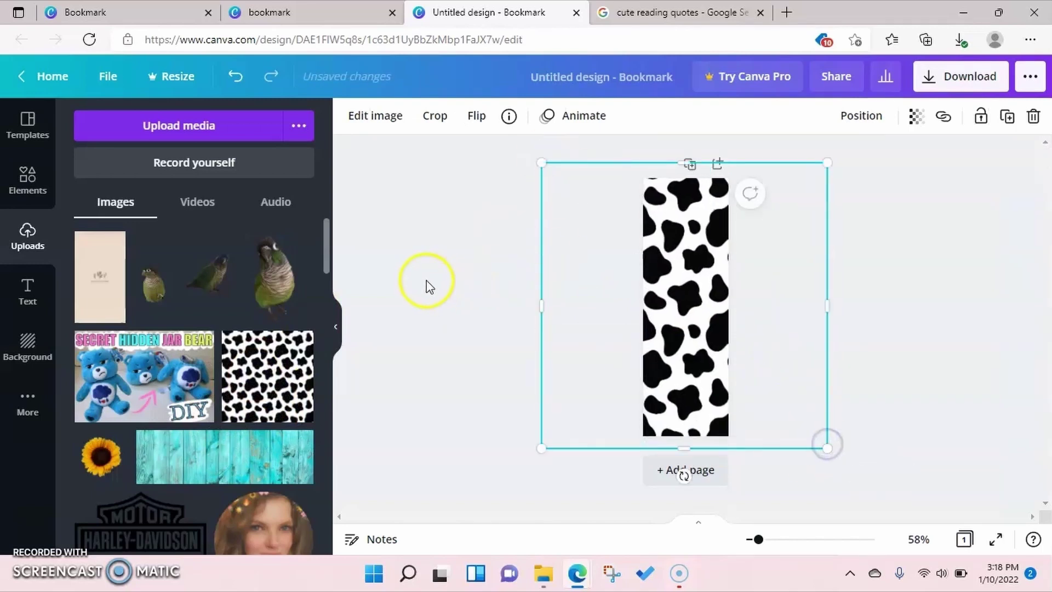
pyautogui.click(433, 288)
# - Add a heading with the person's first name over the cow print and enlarge it to font size 40
pyautogui.click(28, 298)
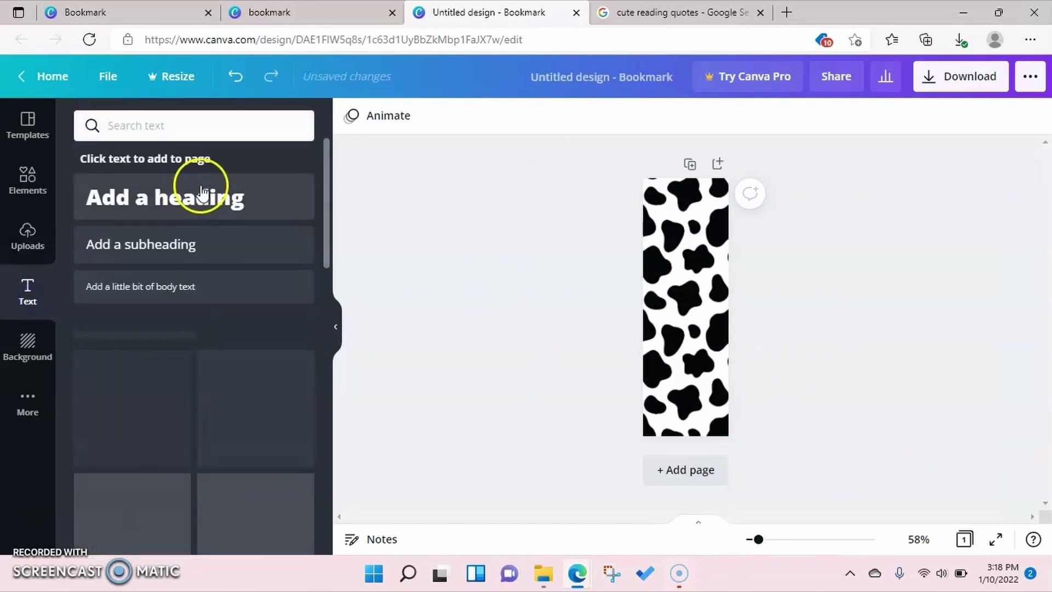
pyautogui.click(174, 201)
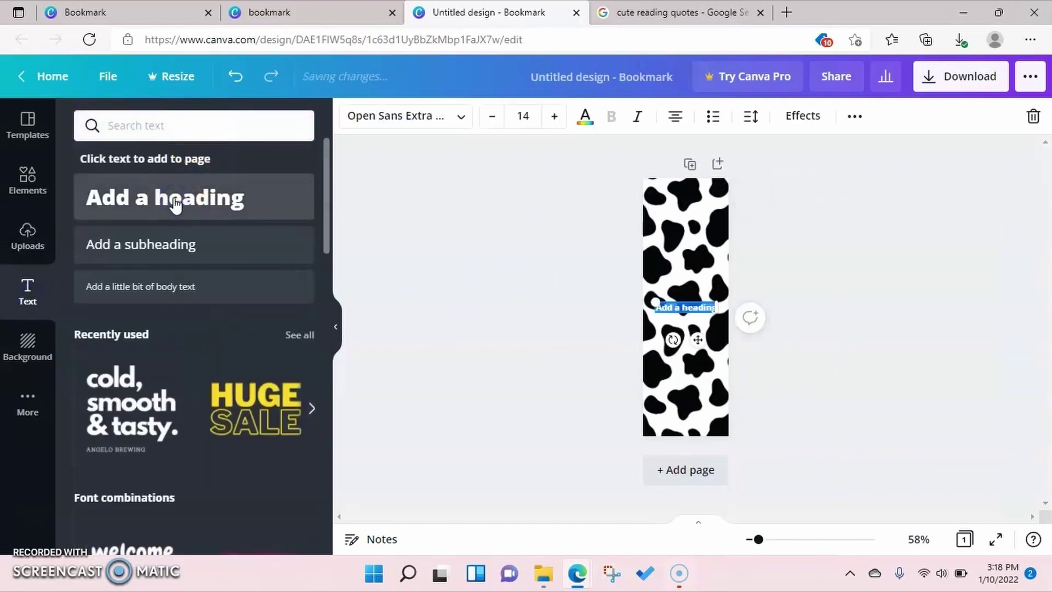
pyautogui.press('BackSpace')
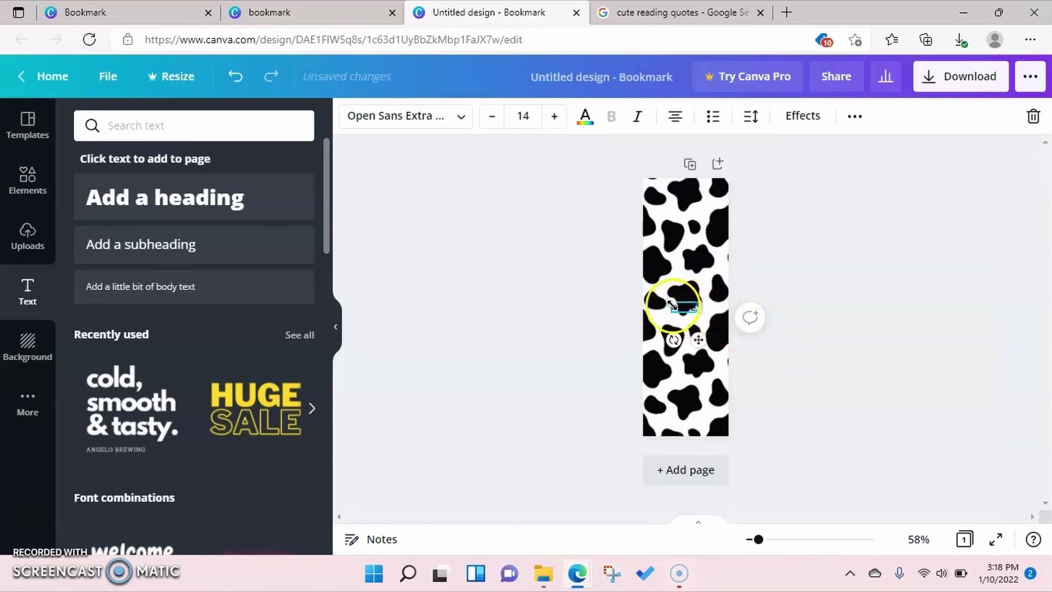
pyautogui.moveTo(671, 304); pyautogui.dragTo(624, 265)
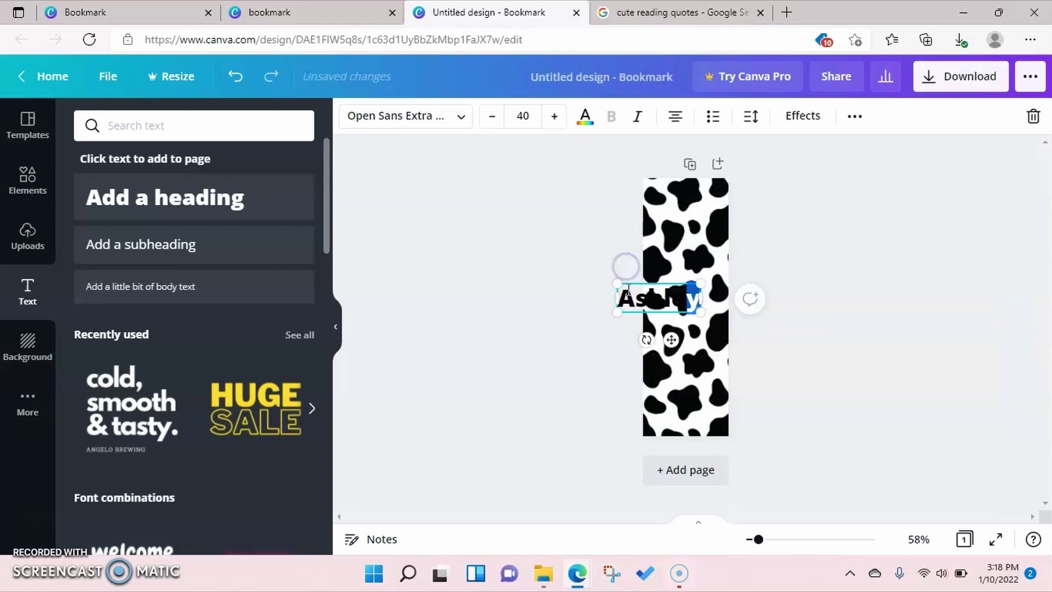
# - Select the whole name in the heading over the cow print and color it pink, #FF66A2
pyautogui.click(689, 303)
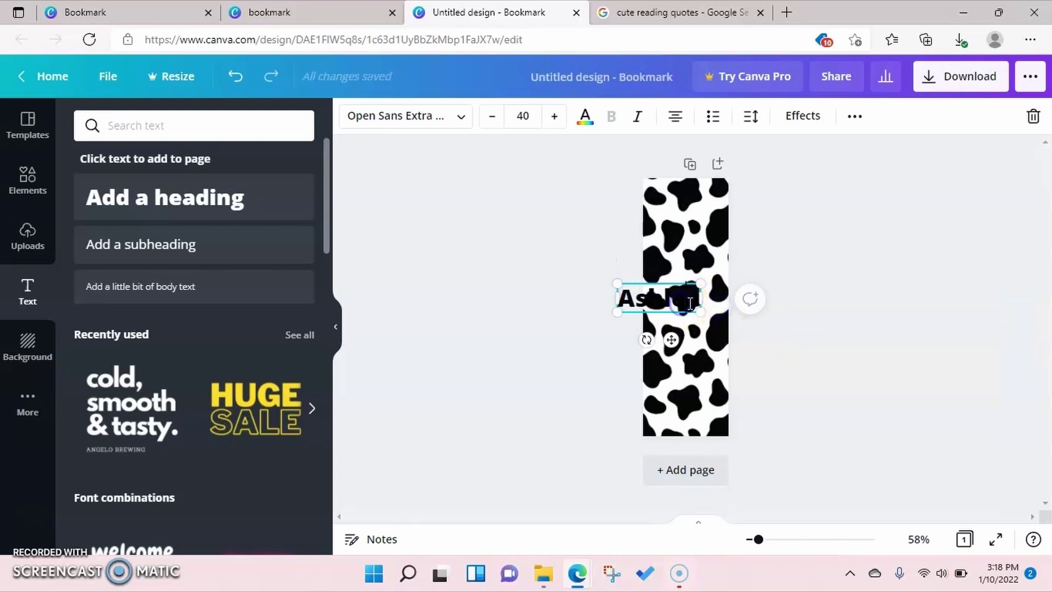
pyautogui.moveTo(697, 302); pyautogui.dragTo(556, 302)
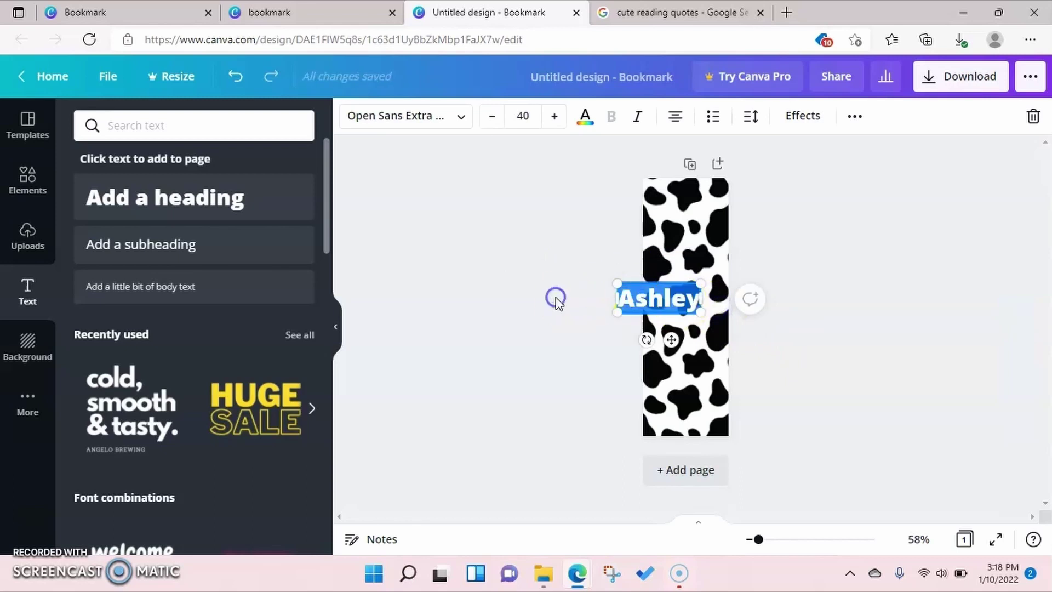
pyautogui.click(584, 118)
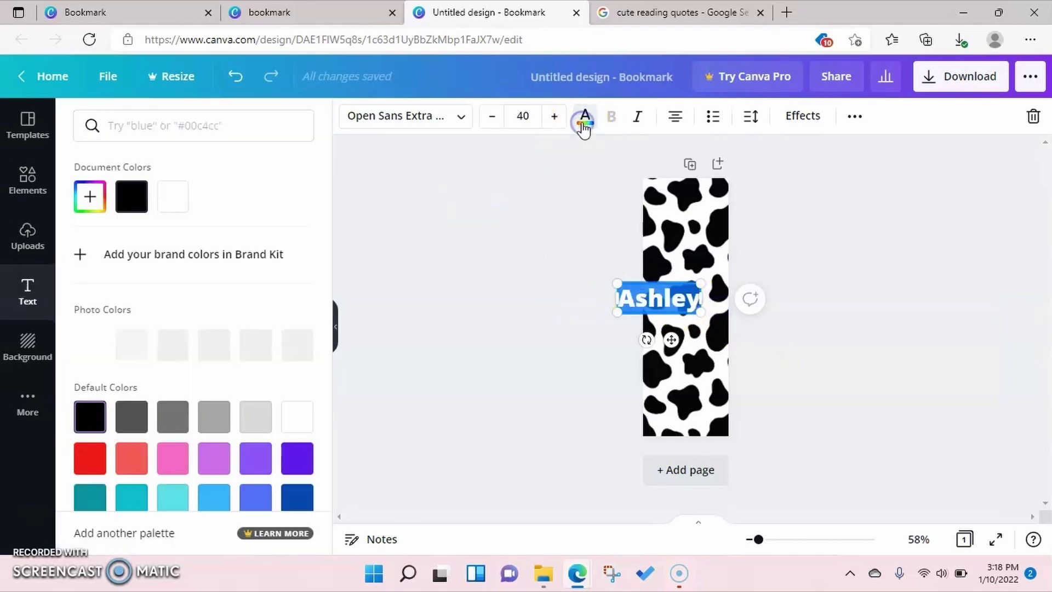
pyautogui.click(173, 458)
pyautogui.click(90, 196)
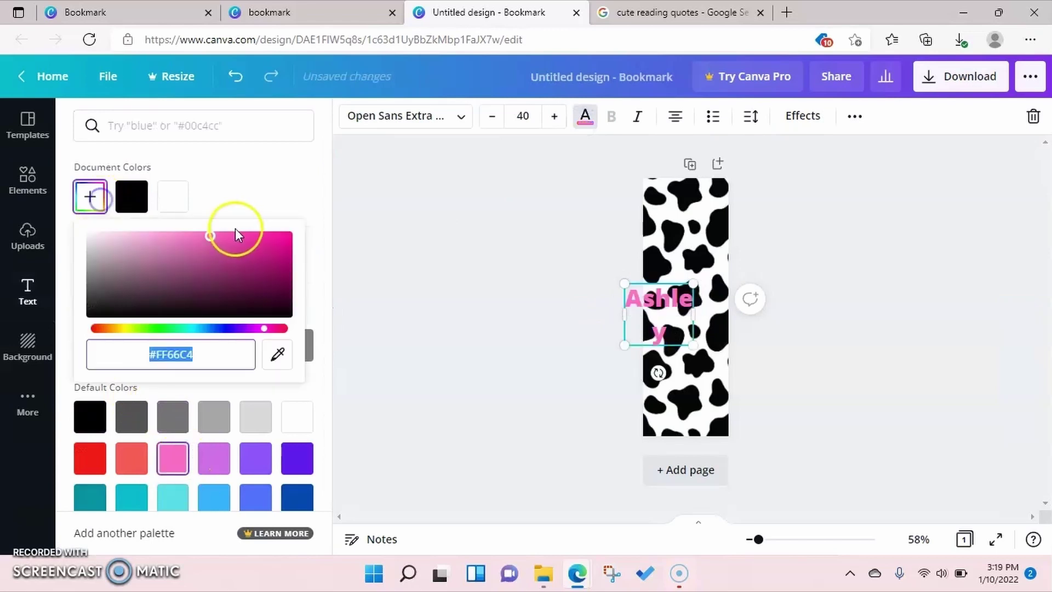
pyautogui.click(272, 328)
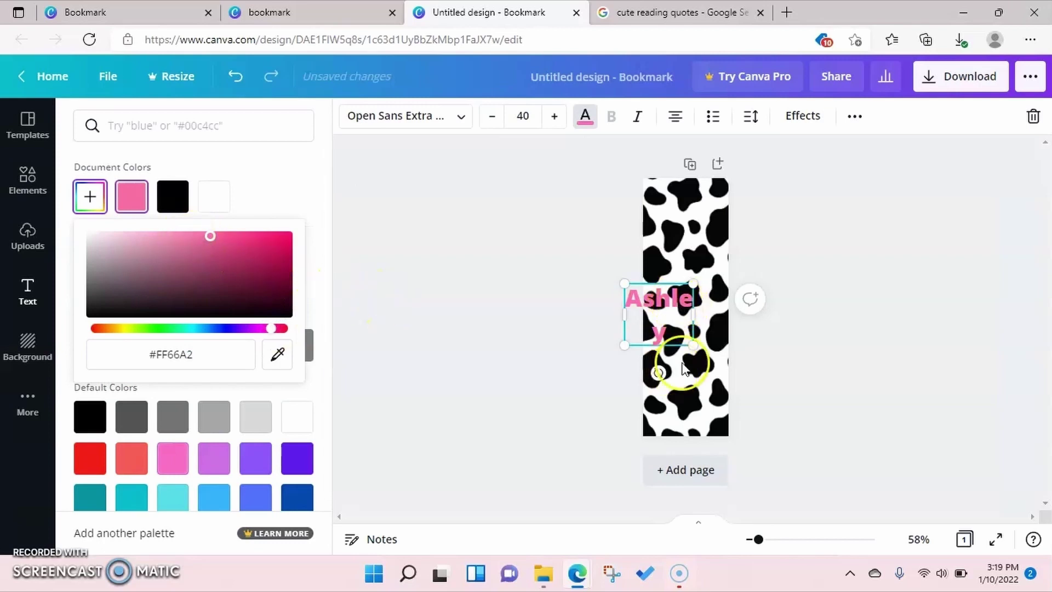
# - Rotate the name heading 90° and extend its text box so the name fits on a single line
pyautogui.click(694, 336)
pyautogui.moveTo(656, 371); pyautogui.dragTo(614, 316)
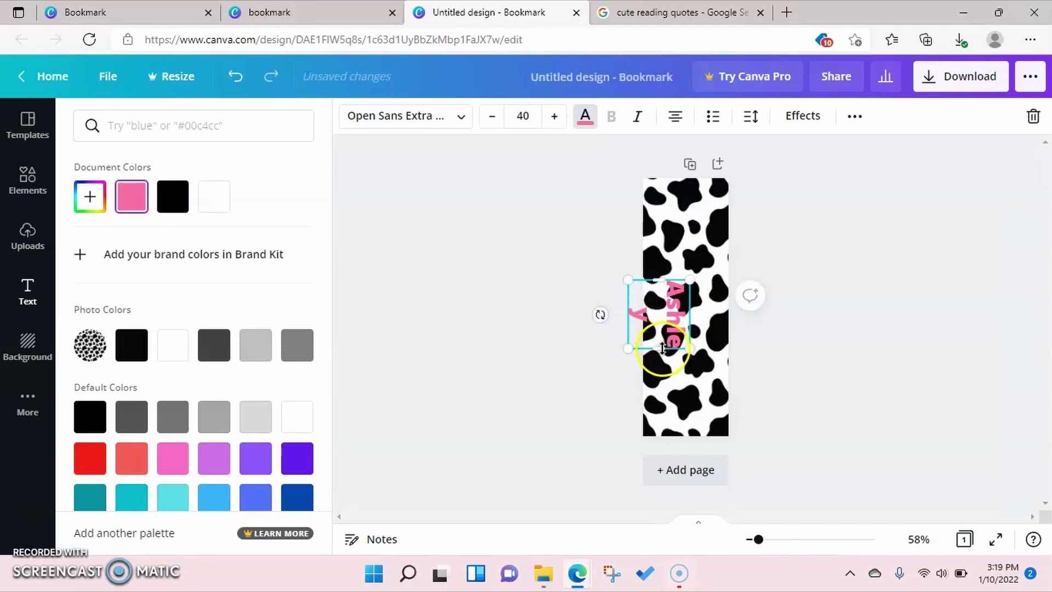
pyautogui.moveTo(656, 349); pyautogui.dragTo(660, 374)
pyautogui.click(639, 345)
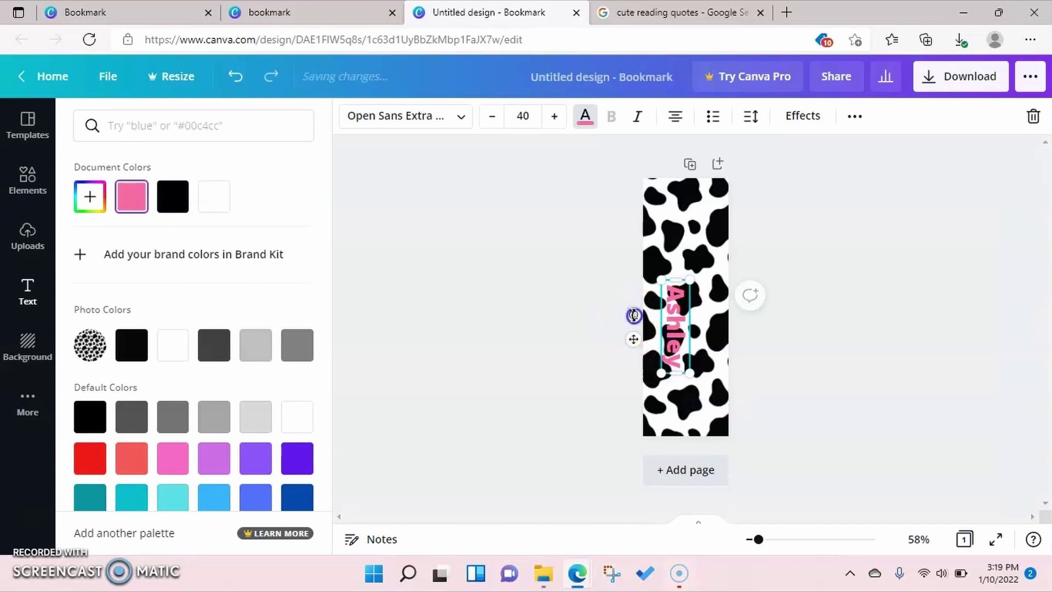
pyautogui.moveTo(634, 316); pyautogui.dragTo(635, 317)
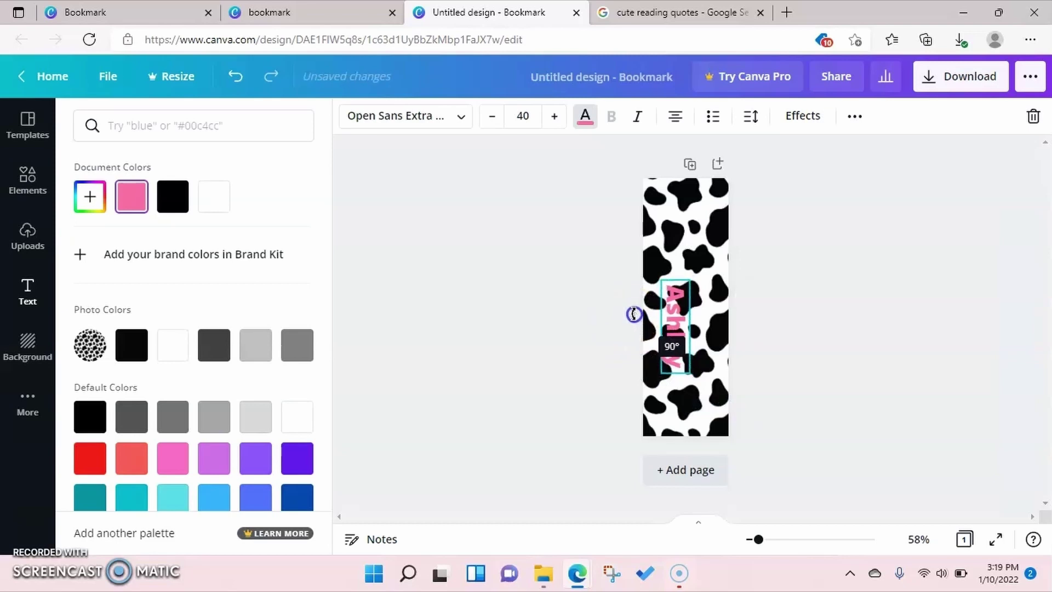
pyautogui.moveTo(634, 313); pyautogui.dragTo(633, 313)
# - Enlarge the vertical name to font size 78.5 and center it on the bookmark
pyautogui.moveTo(659, 371); pyautogui.dragTo(634, 460)
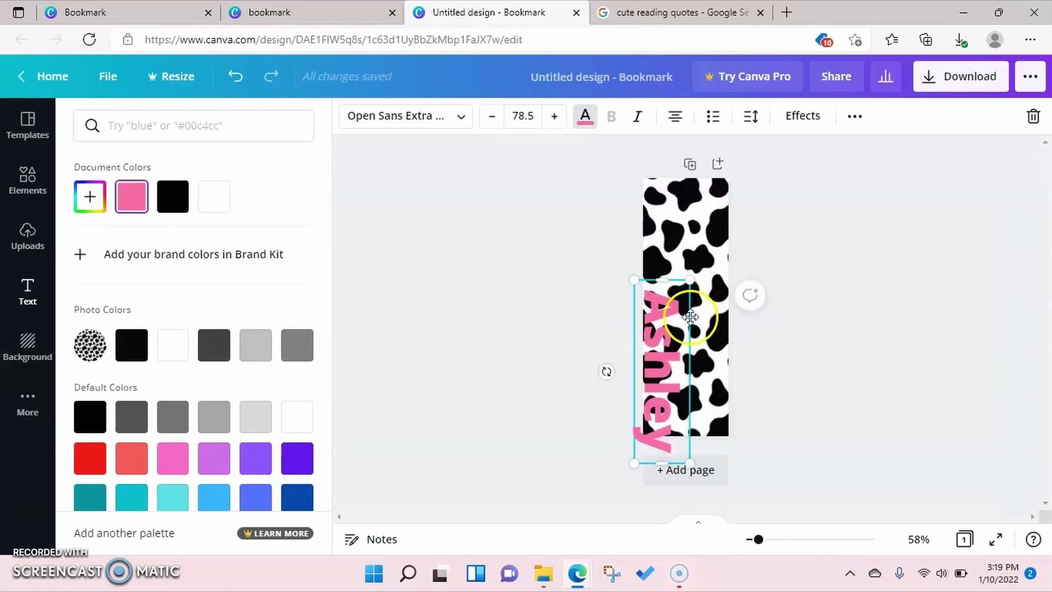
pyautogui.moveTo(690, 317); pyautogui.dragTo(715, 251)
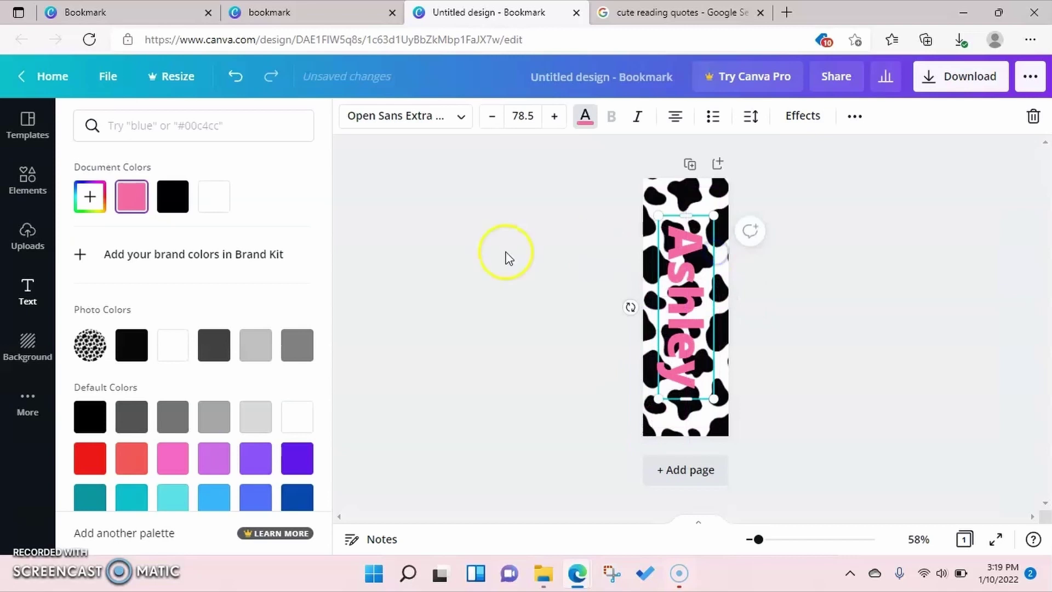
# - Try several recently used script fonts on the name and settle on Apricots
pyautogui.click(461, 116)
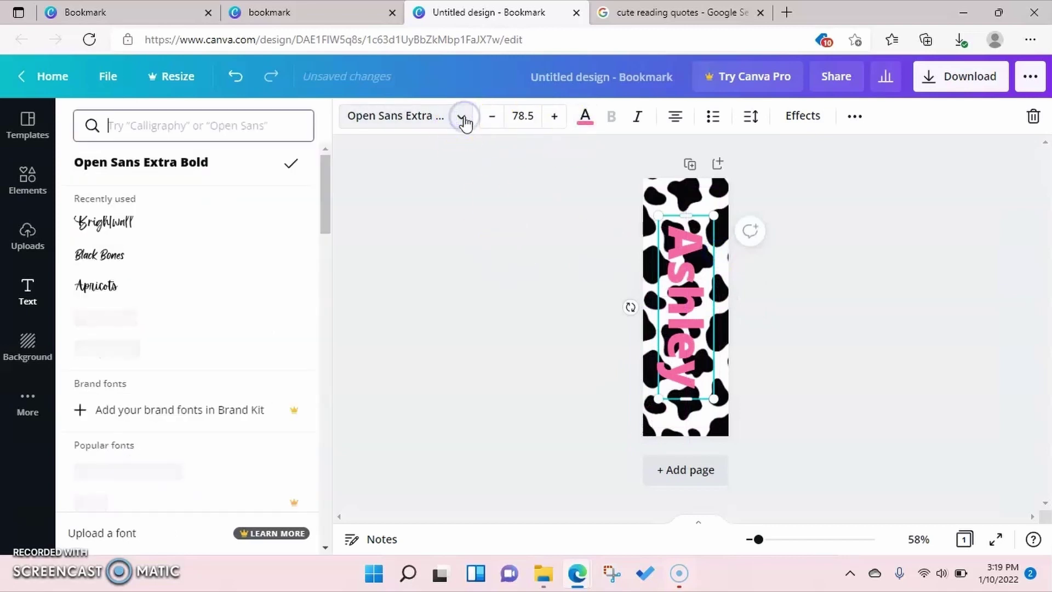
pyautogui.click(144, 313)
pyautogui.click(141, 227)
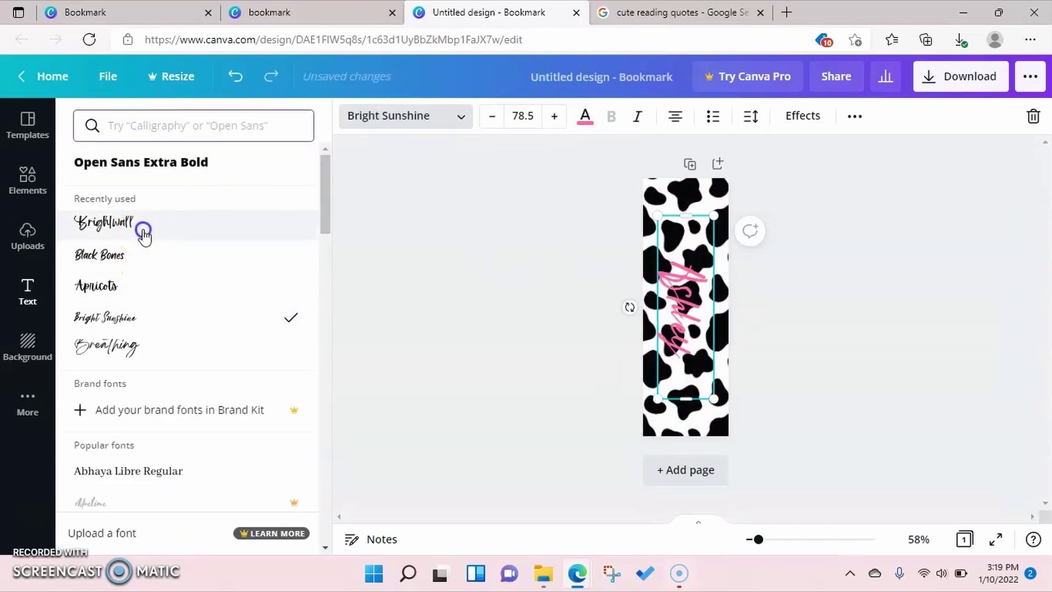
pyautogui.click(137, 258)
pyautogui.click(132, 286)
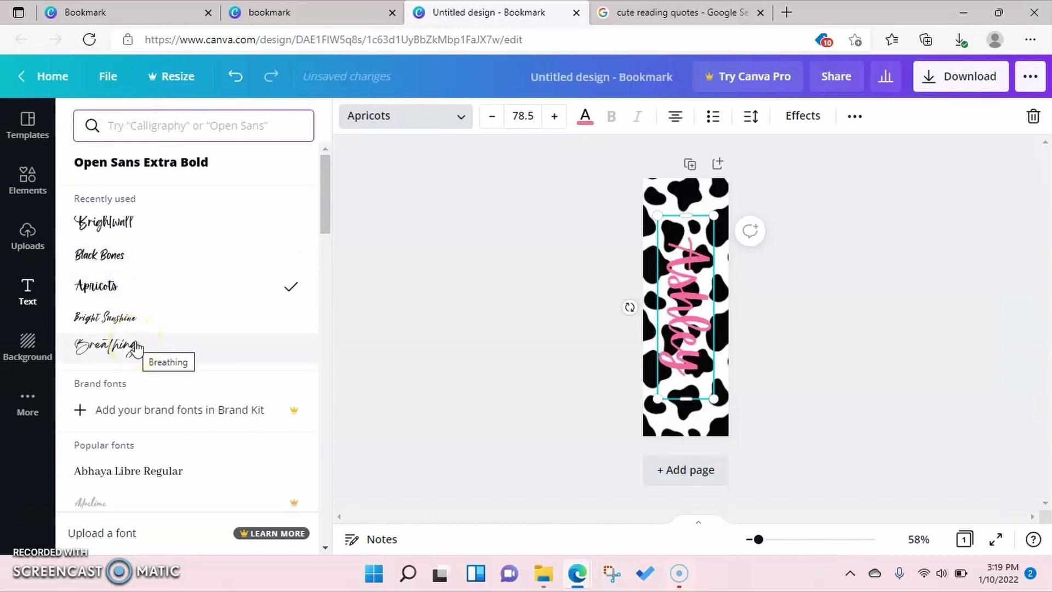
# - Enlarge the name to font size 87.7, keep it centered on the cow print, and deselect it
pyautogui.moveTo(713, 399); pyautogui.dragTo(724, 410)
pyautogui.moveTo(720, 214); pyautogui.dragTo(724, 208)
pyautogui.moveTo(656, 242); pyautogui.dragTo(653, 225)
pyautogui.click(583, 254)
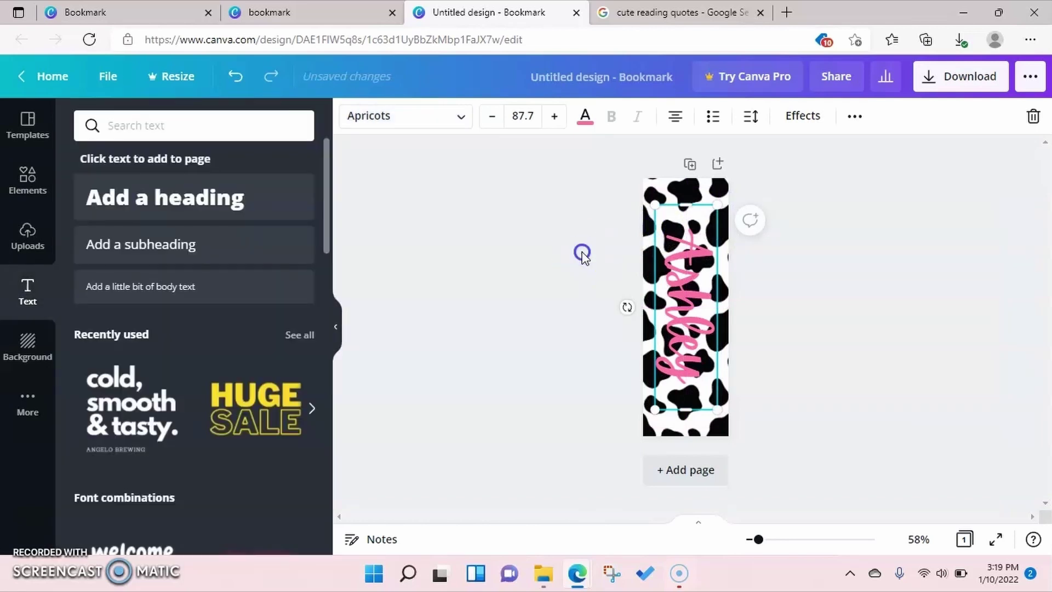
pyautogui.click(582, 253)
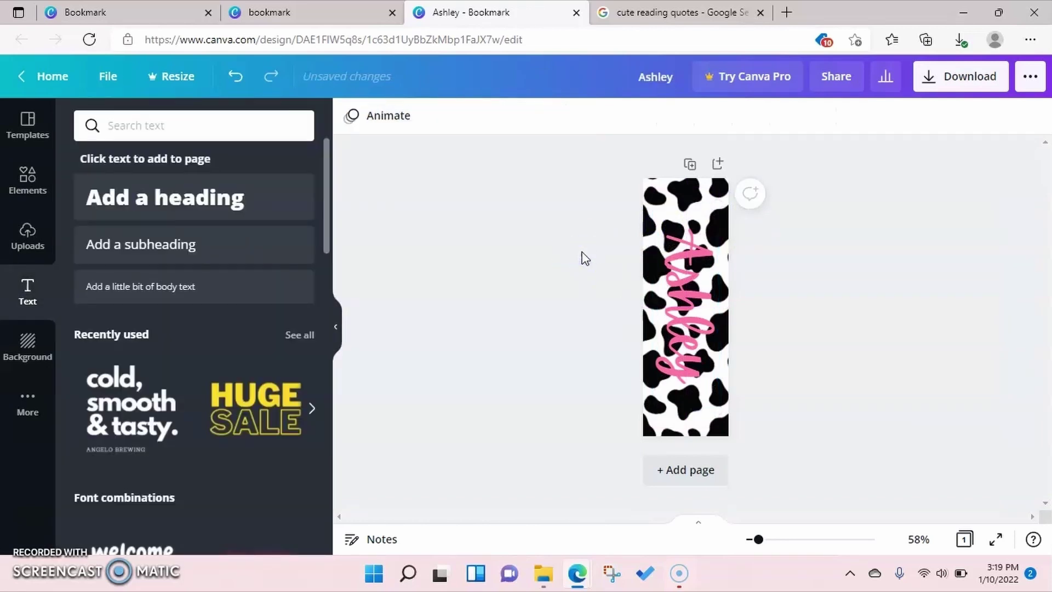
# - Download the cow print bookmark as a PDF Standard file
pyautogui.click(946, 84)
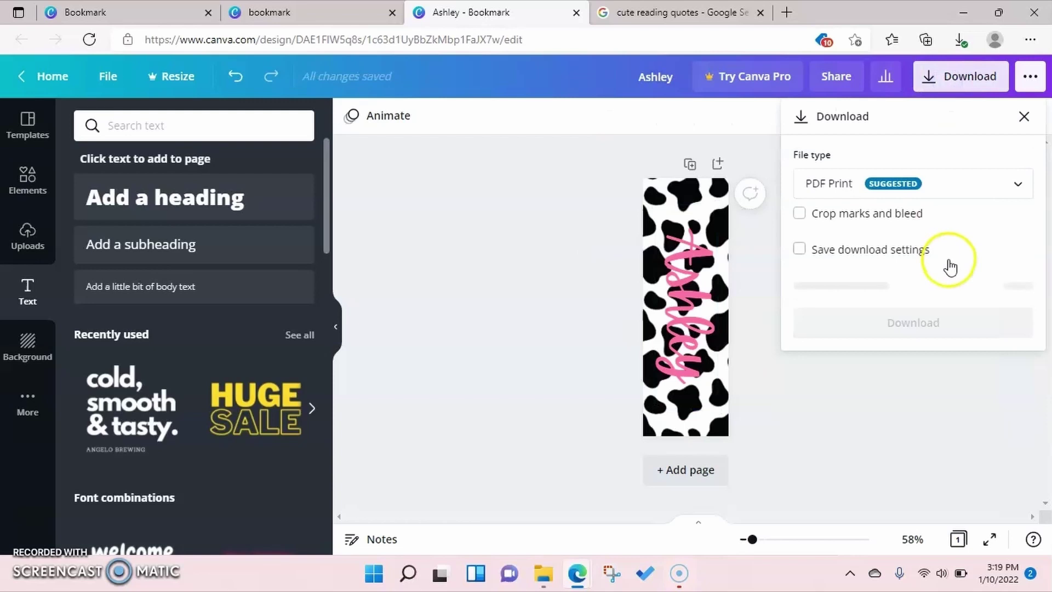
pyautogui.click(947, 189)
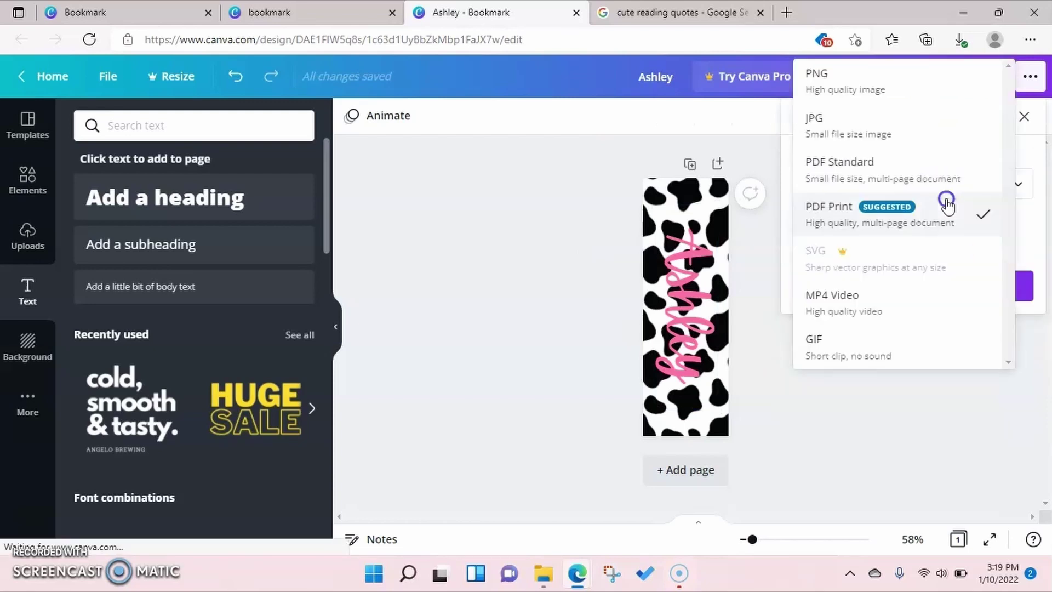
pyautogui.click(935, 92)
pyautogui.click(904, 183)
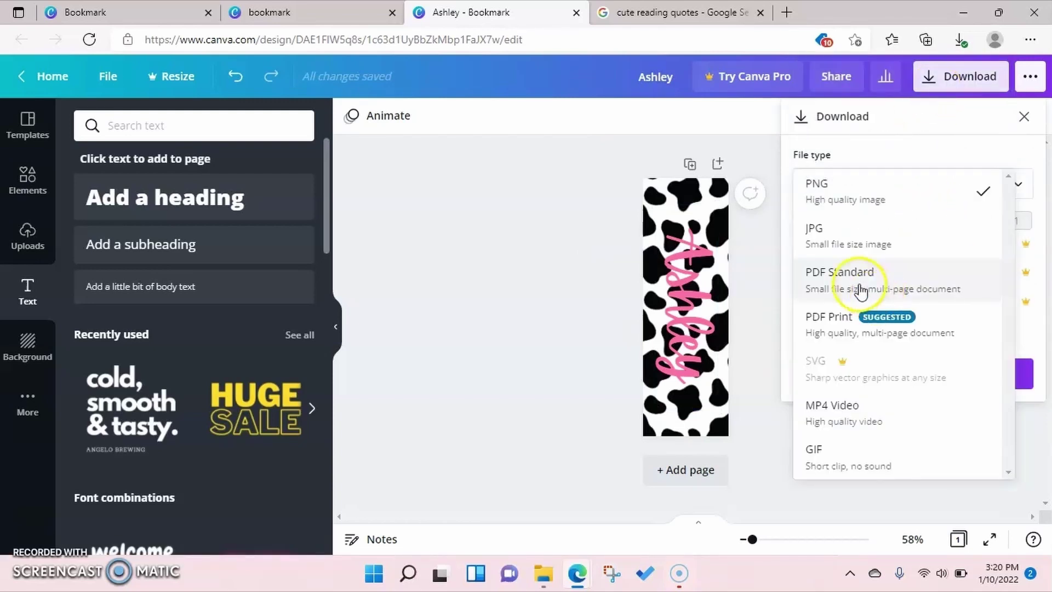
pyautogui.click(859, 286)
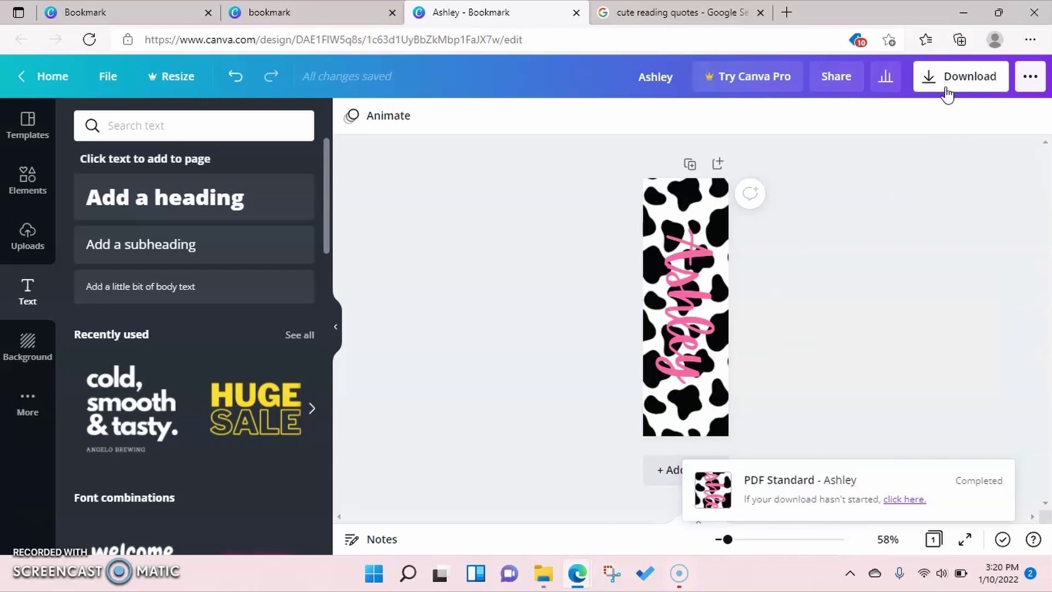
# - Download the cow print bookmark as a PNG file
pyautogui.click(992, 76)
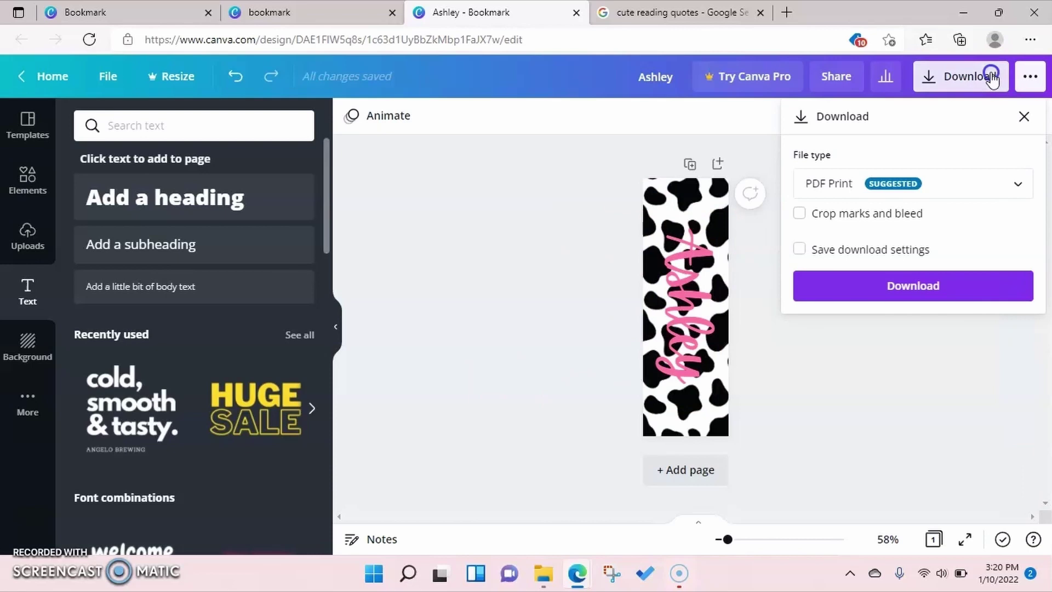
pyautogui.click(991, 77)
pyautogui.click(992, 77)
pyautogui.click(893, 183)
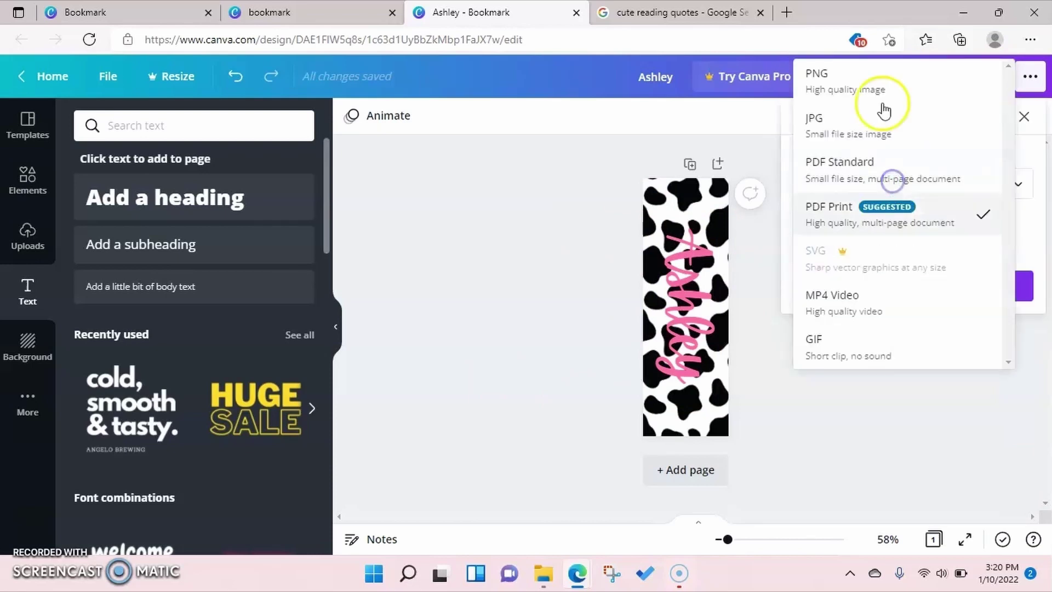
pyautogui.click(848, 90)
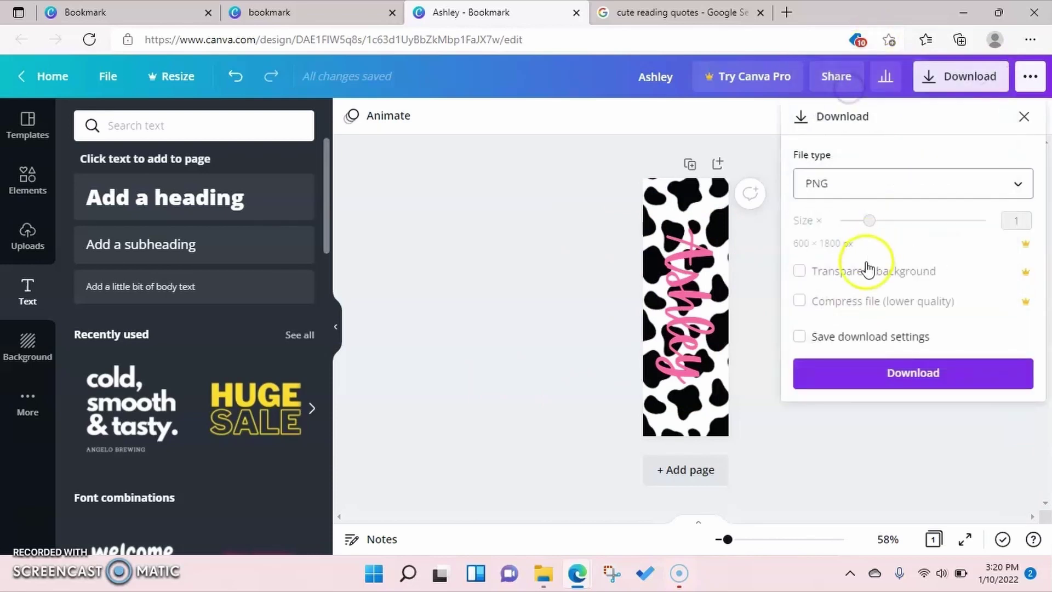
pyautogui.click(844, 374)
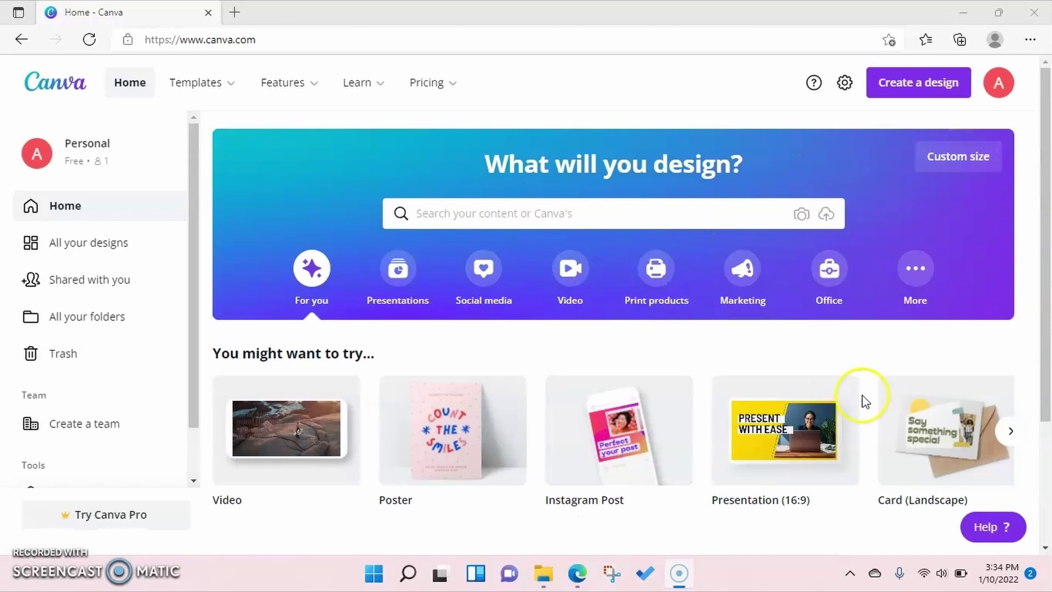
# - Search the Canva templates for "letter" and create a blank Letter design
pyautogui.click(581, 206)
pyautogui.write('letter')
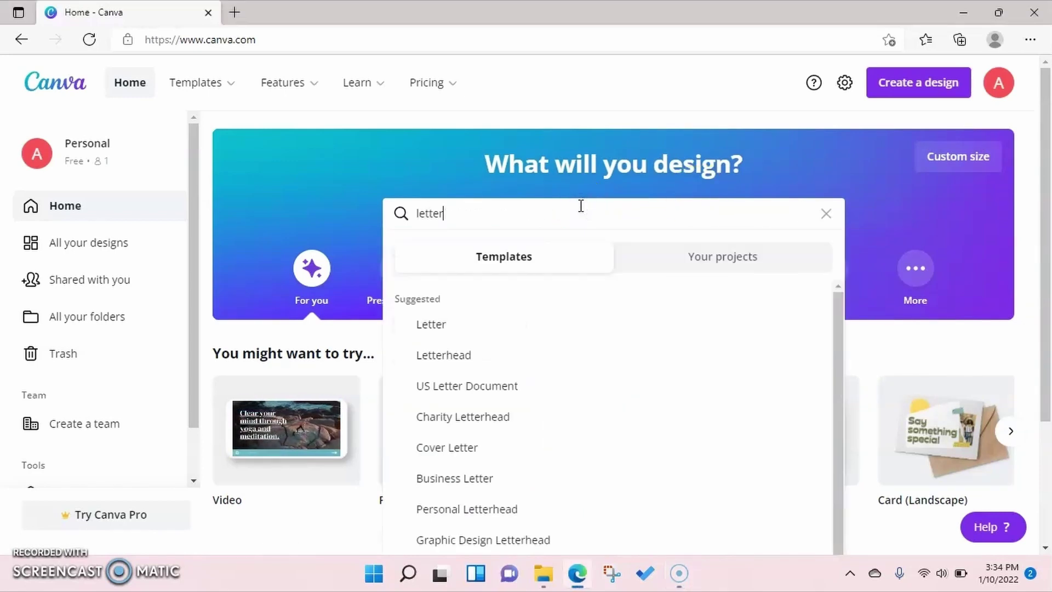
pyautogui.press('Return')
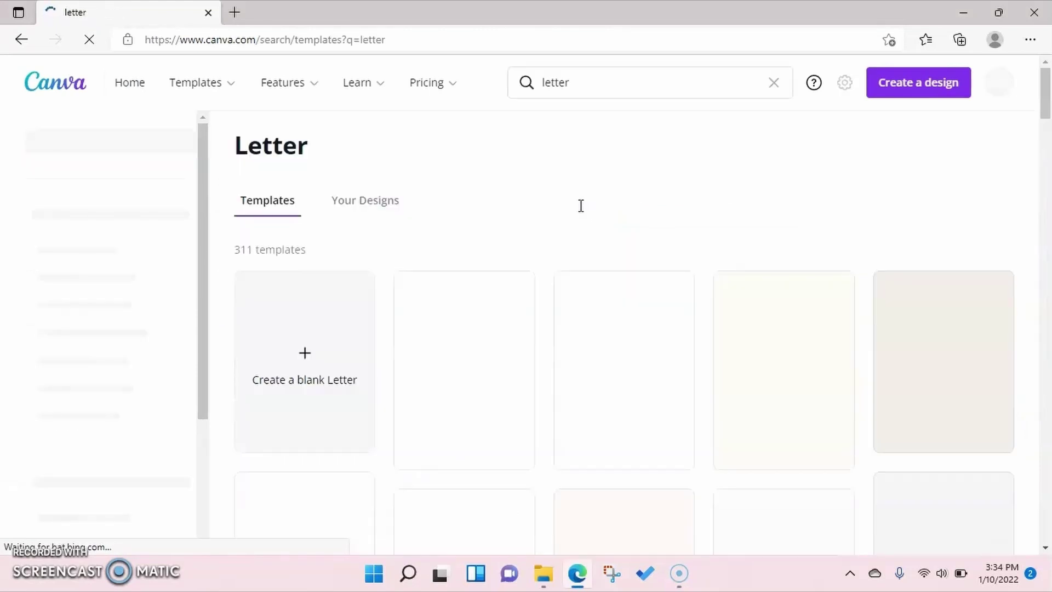
pyautogui.click(304, 363)
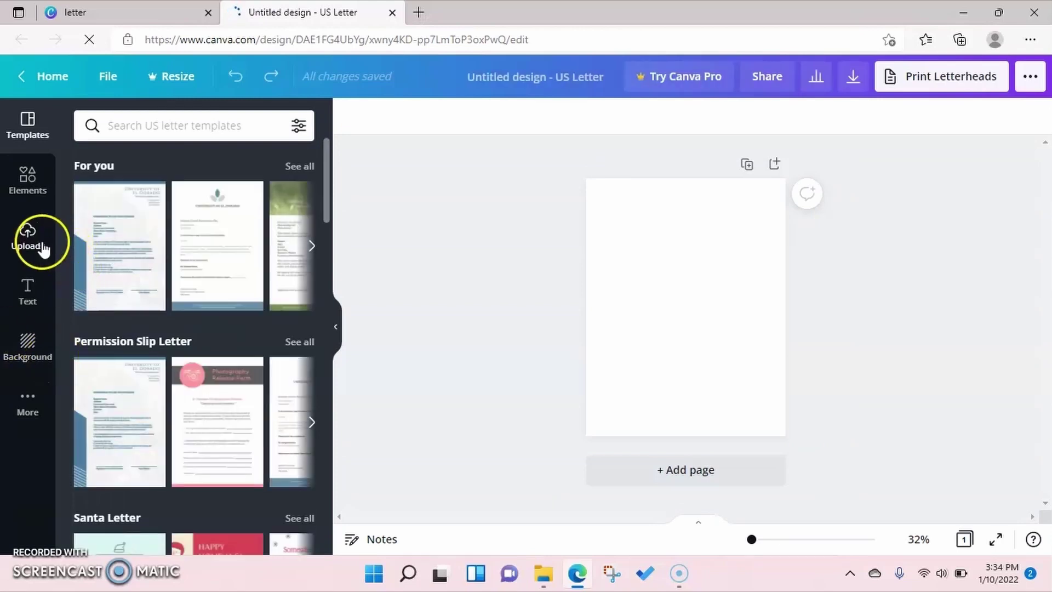
# - Upload all five bookmark images from the Downloads folder into the letter design's media
pyautogui.click(24, 241)
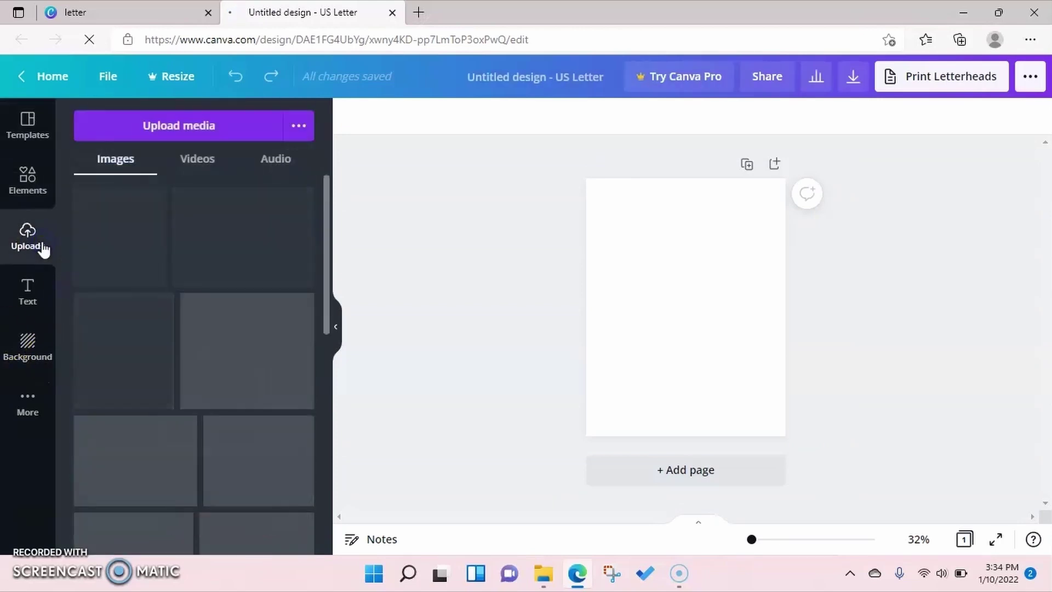
pyautogui.click(214, 134)
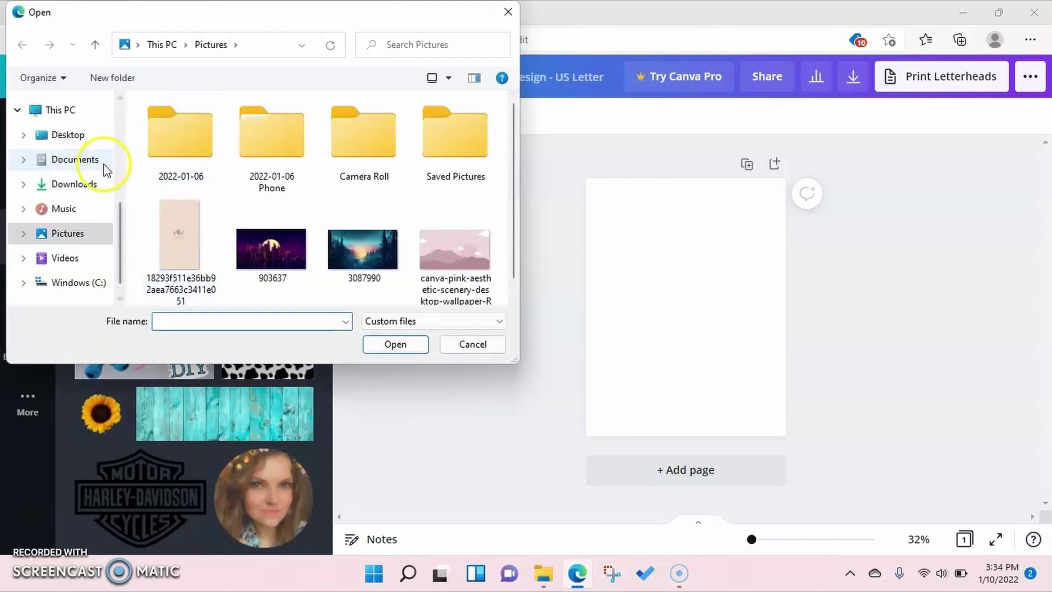
pyautogui.click(87, 187)
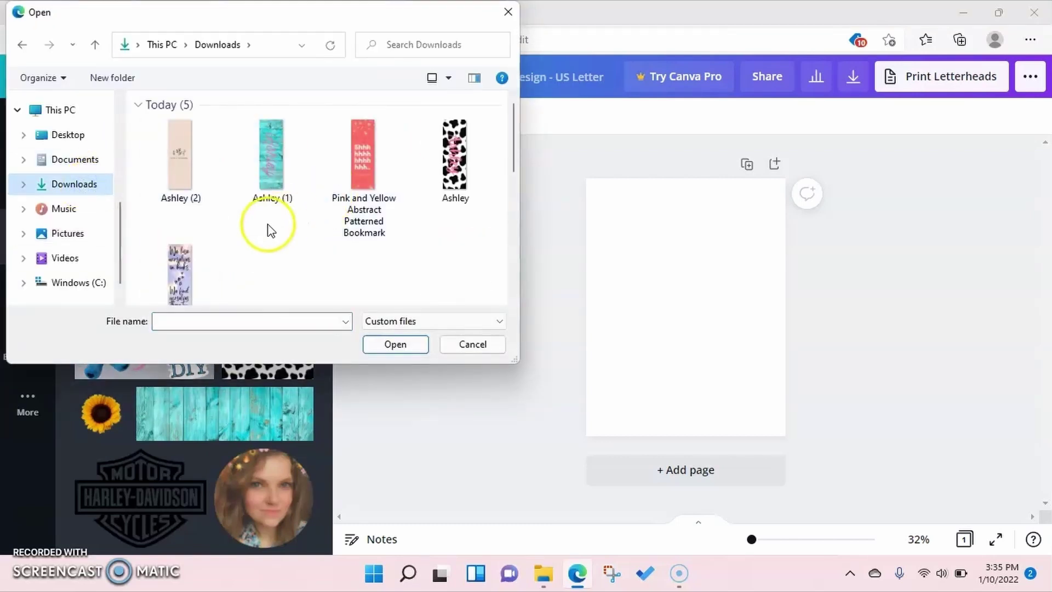
pyautogui.click(176, 191)
pyautogui.hotkey('ctrl', 'a')
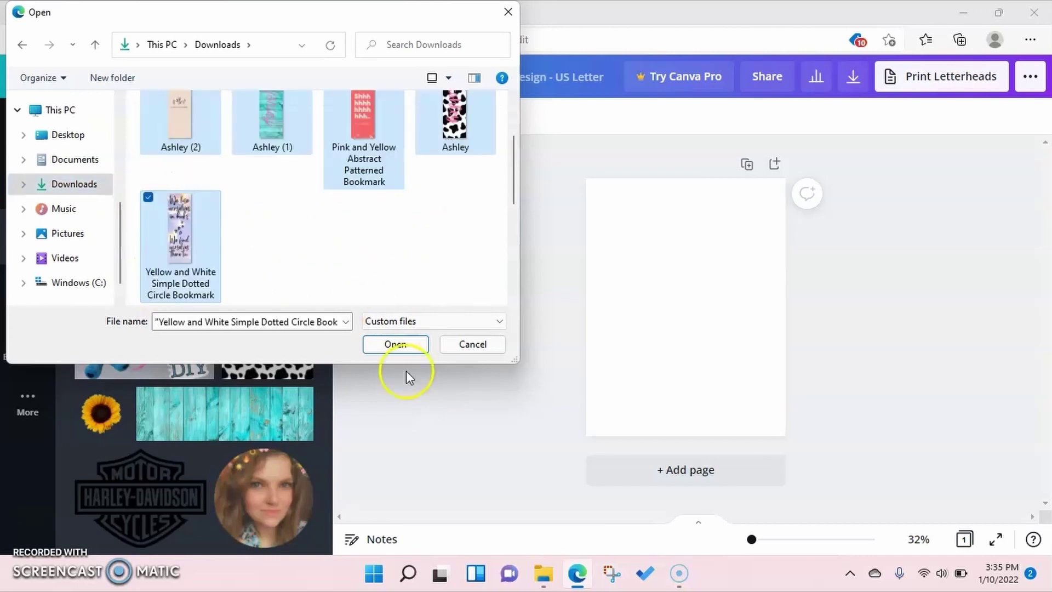
pyautogui.click(381, 345)
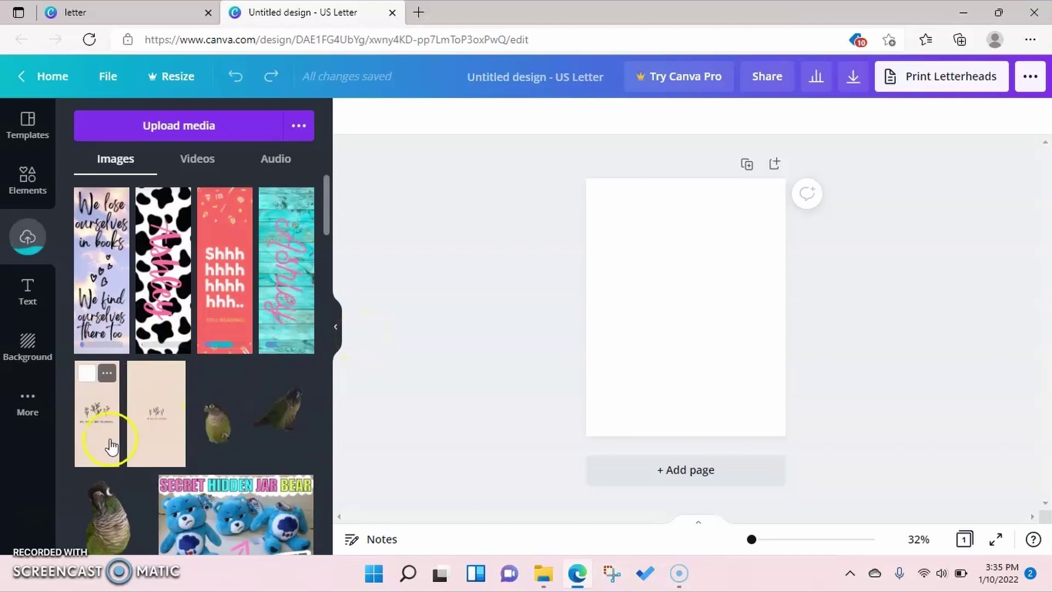
# - Place the beige flower bookmark on the letter page, resize it to 2 by 6 inches, and move it to the page's upper-left corner
pyautogui.moveTo(98, 439); pyautogui.dragTo(485, 335)
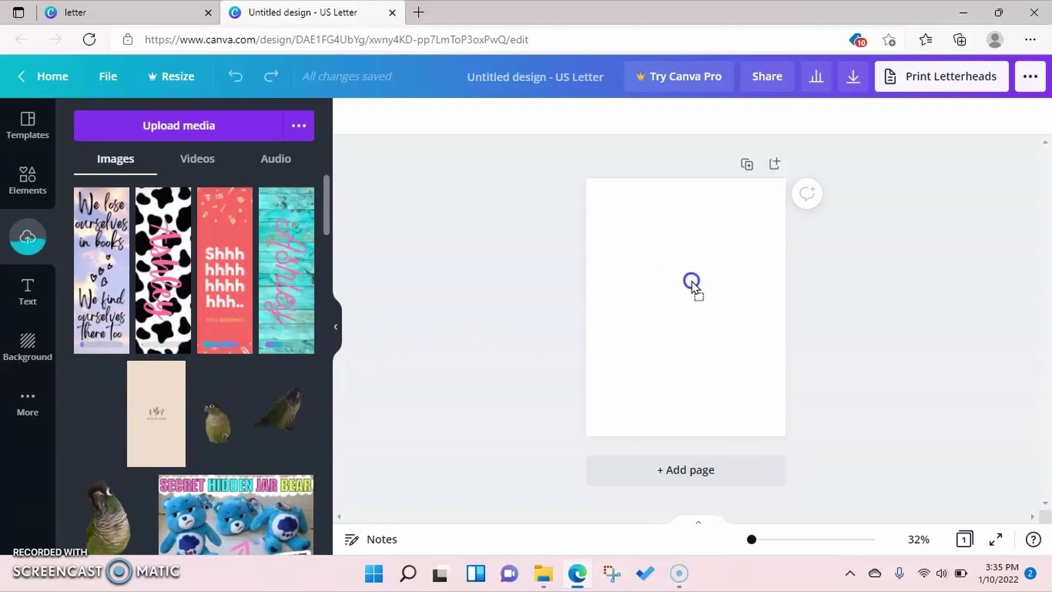
pyautogui.moveTo(727, 265); pyautogui.dragTo(727, 271)
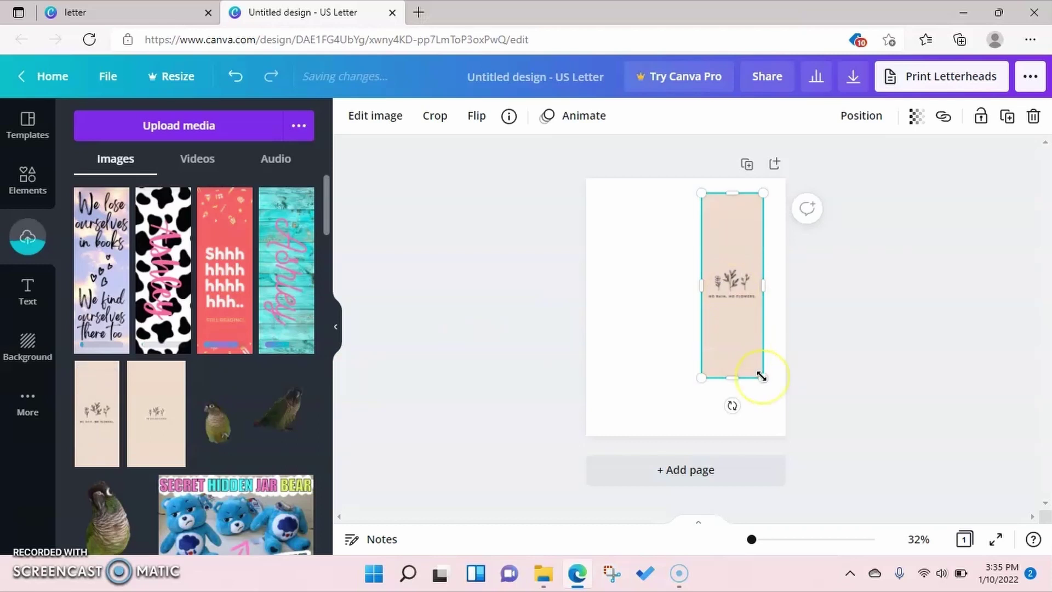
pyautogui.moveTo(770, 371); pyautogui.dragTo(757, 359)
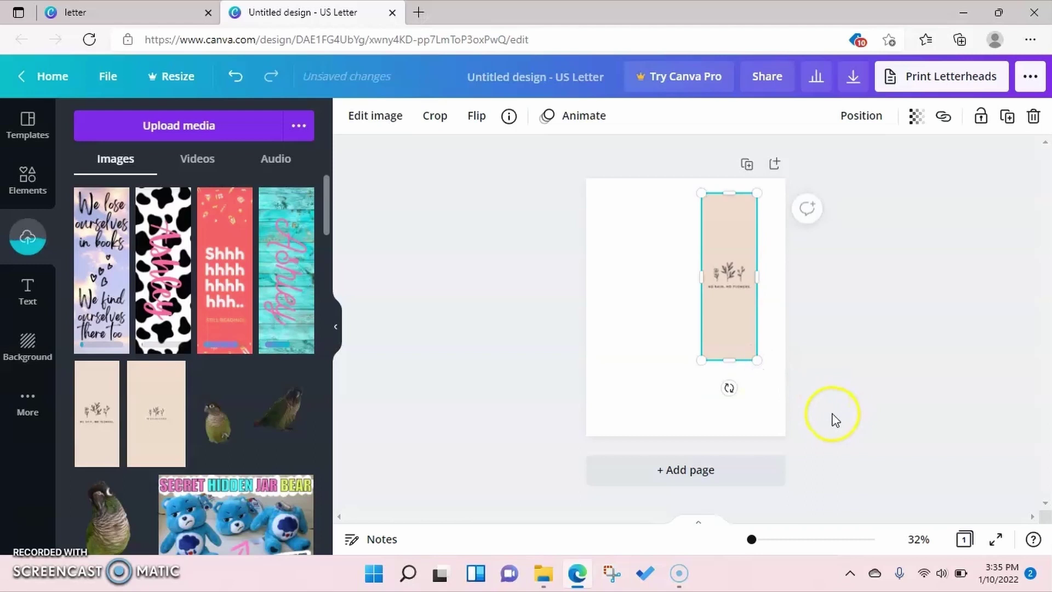
pyautogui.click(759, 360)
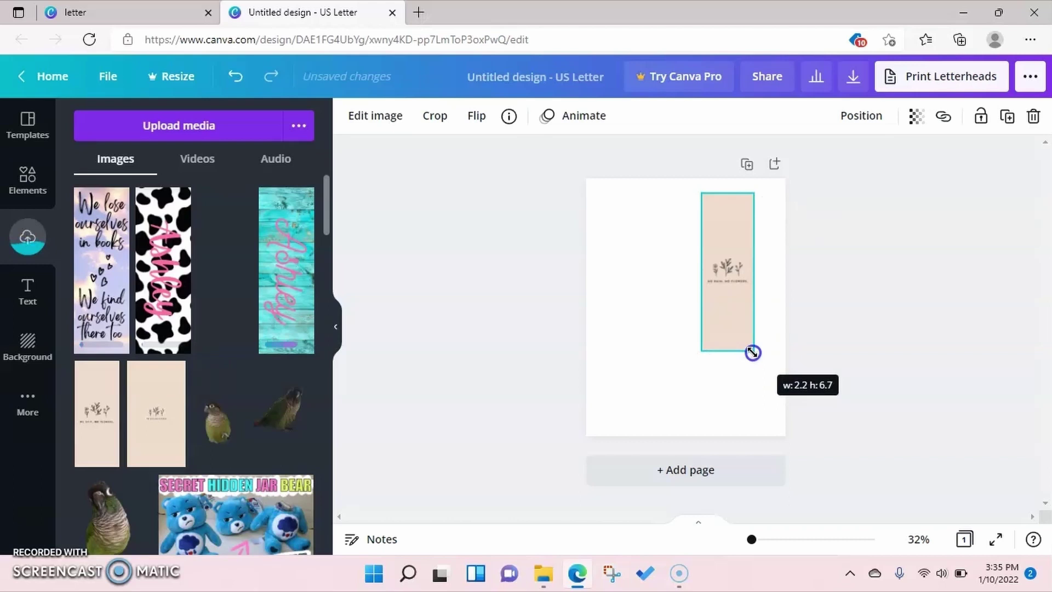
pyautogui.moveTo(752, 352); pyautogui.dragTo(741, 337)
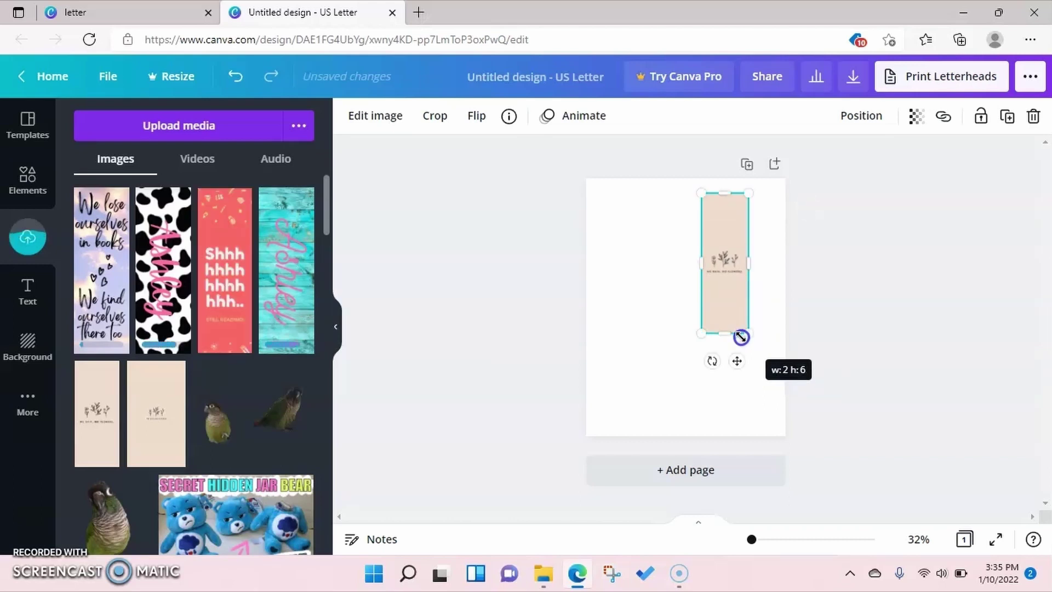
pyautogui.moveTo(726, 277); pyautogui.dragTo(616, 248)
# - Add the turquoise wood bookmark, scale it to the flower bookmark's size, and align it just right of that bookmark
pyautogui.click(707, 305)
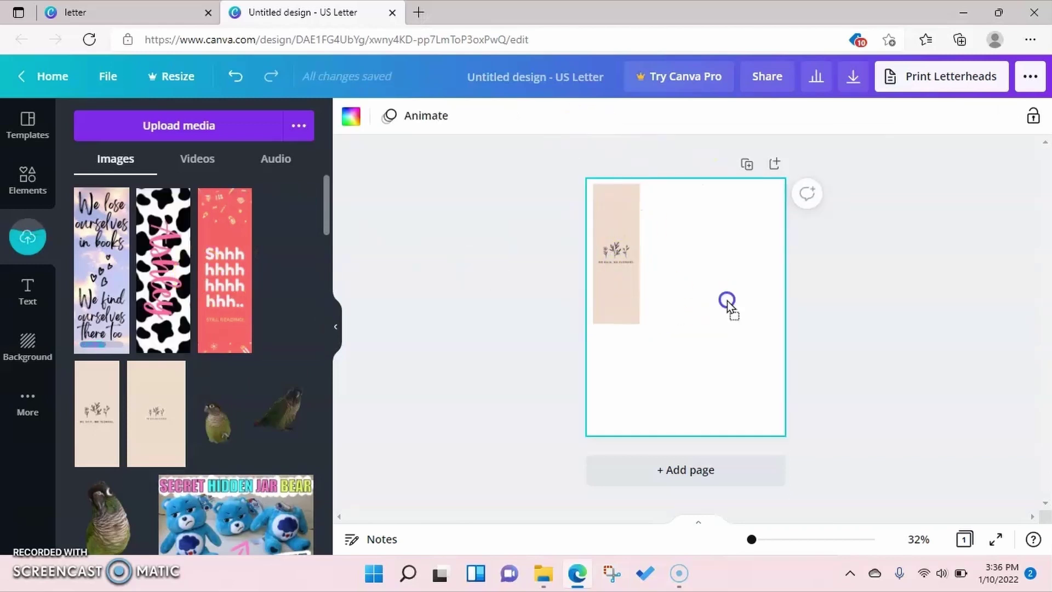
pyautogui.hotkey('ctrl', 'v')
pyautogui.moveTo(763, 415); pyautogui.dragTo(745, 386)
pyautogui.moveTo(730, 311); pyautogui.dragTo(676, 262)
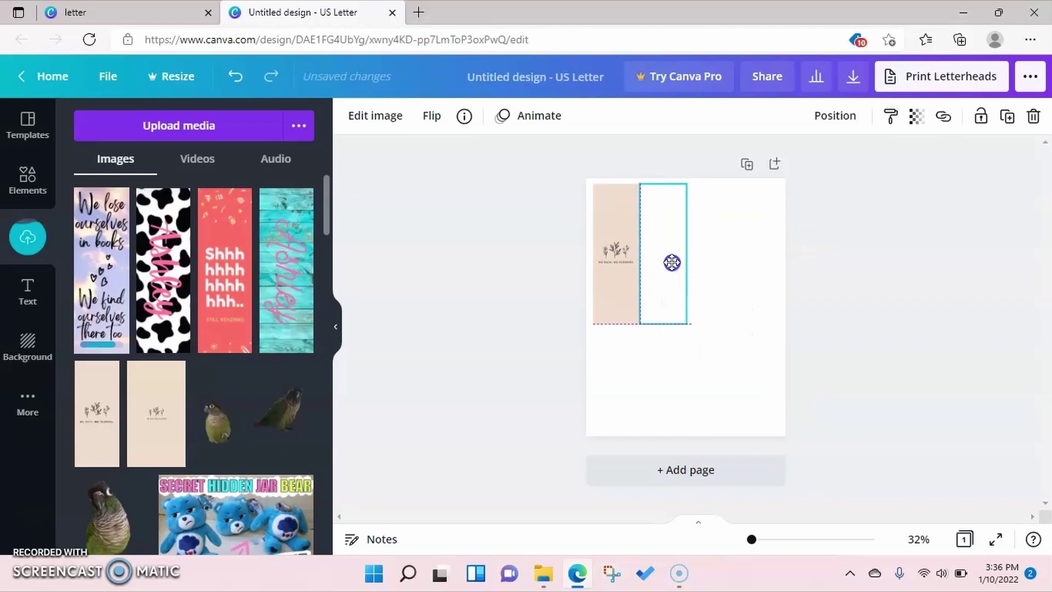
# - Add the red "Shhh" bookmark at the same size and align it to the right of the turquoise one
pyautogui.click(737, 289)
pyautogui.hotkey('ctrl', 'v')
pyautogui.moveTo(761, 426); pyautogui.dragTo(741, 370)
pyautogui.moveTo(722, 314); pyautogui.dragTo(727, 264)
# - Add the cow print bookmark, rotate it to horizontal, and place it below the row of upright bookmarks
pyautogui.moveTo(163, 269); pyautogui.dragTo(658, 372)
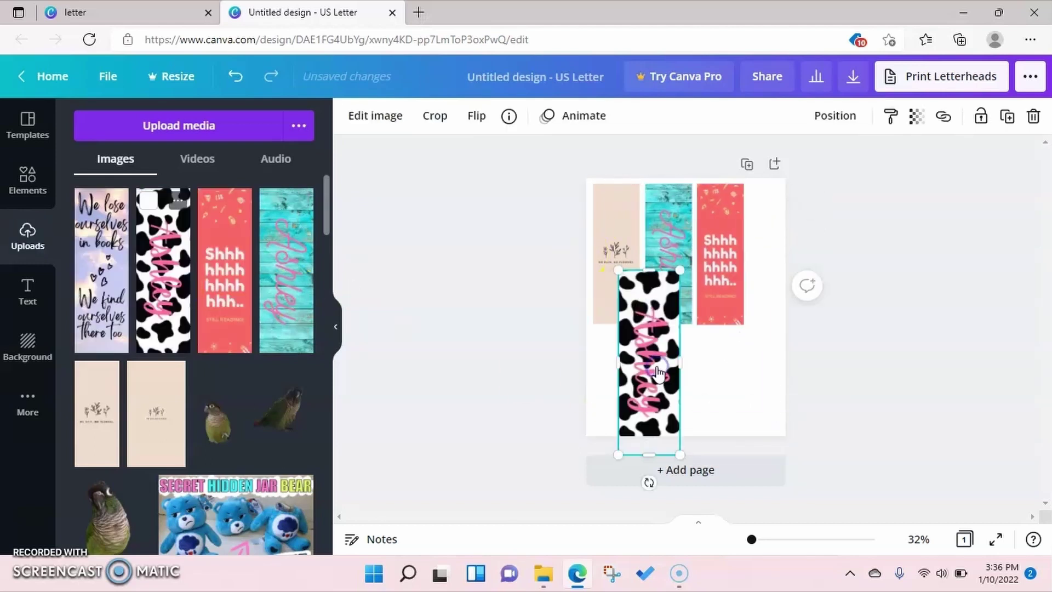
pyautogui.moveTo(649, 482); pyautogui.dragTo(685, 353)
pyautogui.scroll(2, 685, 307)
# - Add the lavender "We lose ourselves in books" bookmark, rotated to horizontal and resized to match, below the cow print bookmark
pyautogui.moveTo(102, 268); pyautogui.dragTo(810, 366)
pyautogui.hotkey('ctrl', 'z')
pyautogui.moveTo(101, 268); pyautogui.dragTo(695, 314)
pyautogui.moveTo(656, 361); pyautogui.dragTo(679, 455)
pyautogui.moveTo(822, 456); pyautogui.dragTo(758, 461)
pyautogui.click(810, 425)
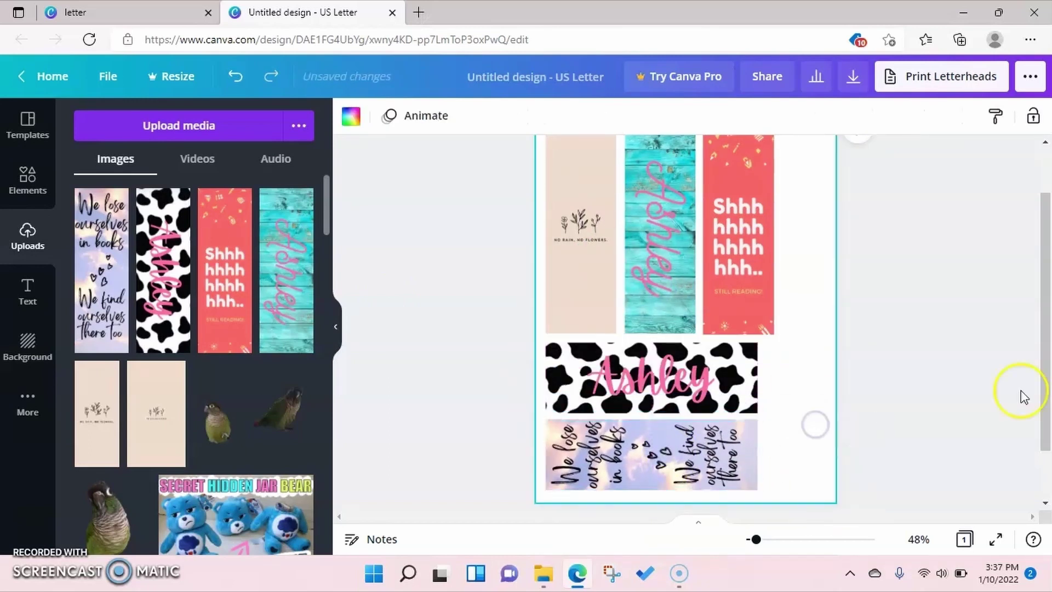
# - Download the arranged letter page as a PDF Print file
pyautogui.moveTo(1044, 389); pyautogui.dragTo(894, 322)
pyautogui.scroll(2, 550, 326)
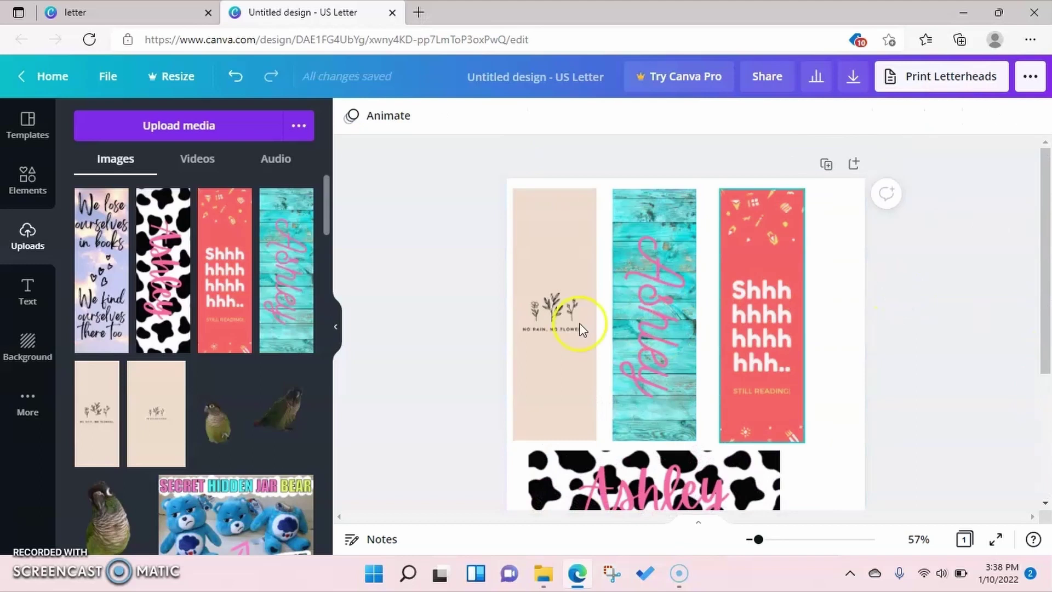
pyautogui.click(851, 79)
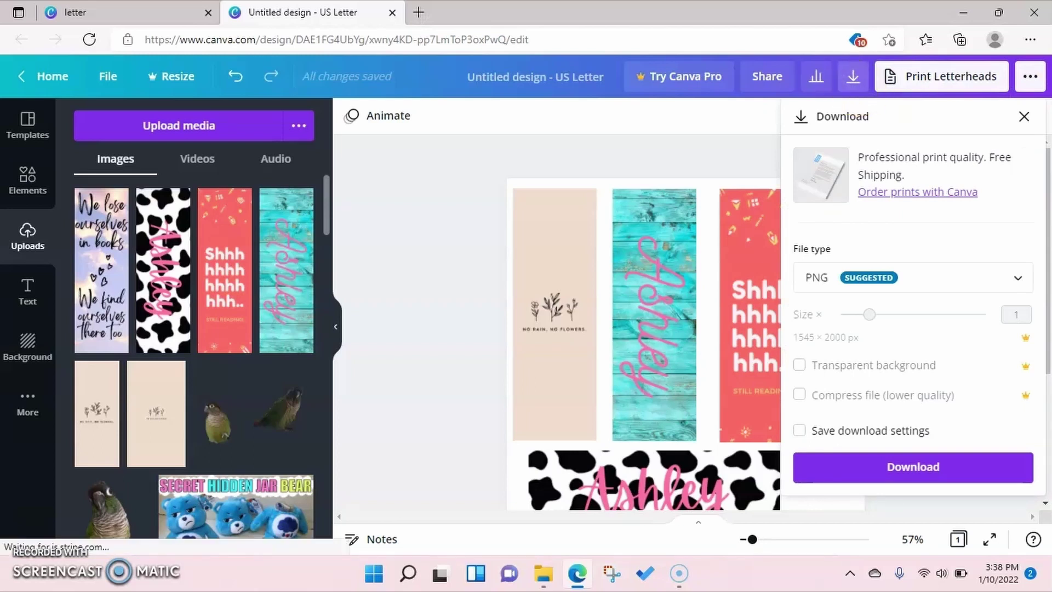
pyautogui.click(821, 278)
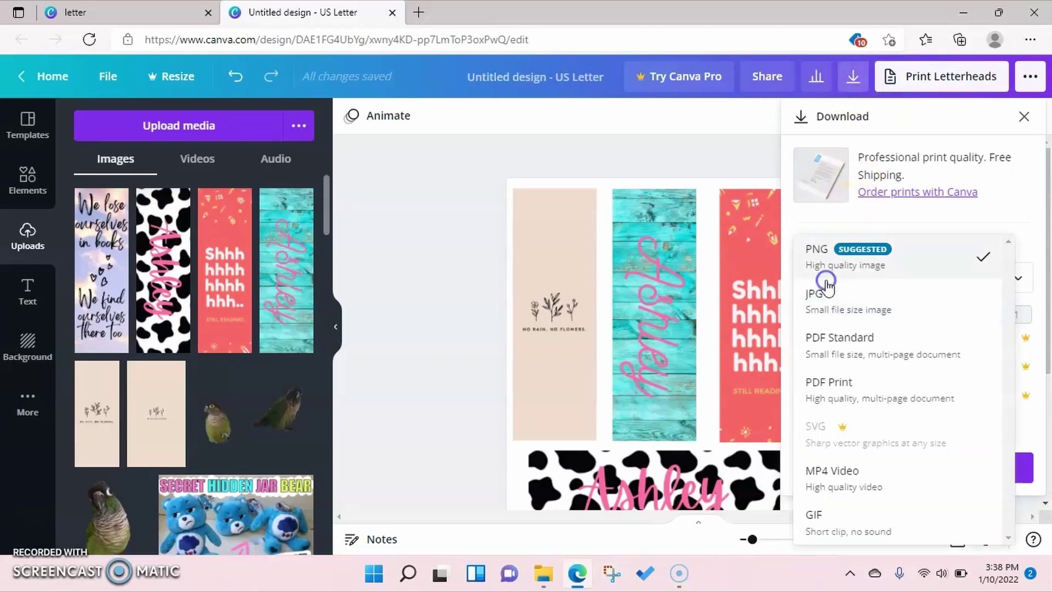
pyautogui.click(832, 384)
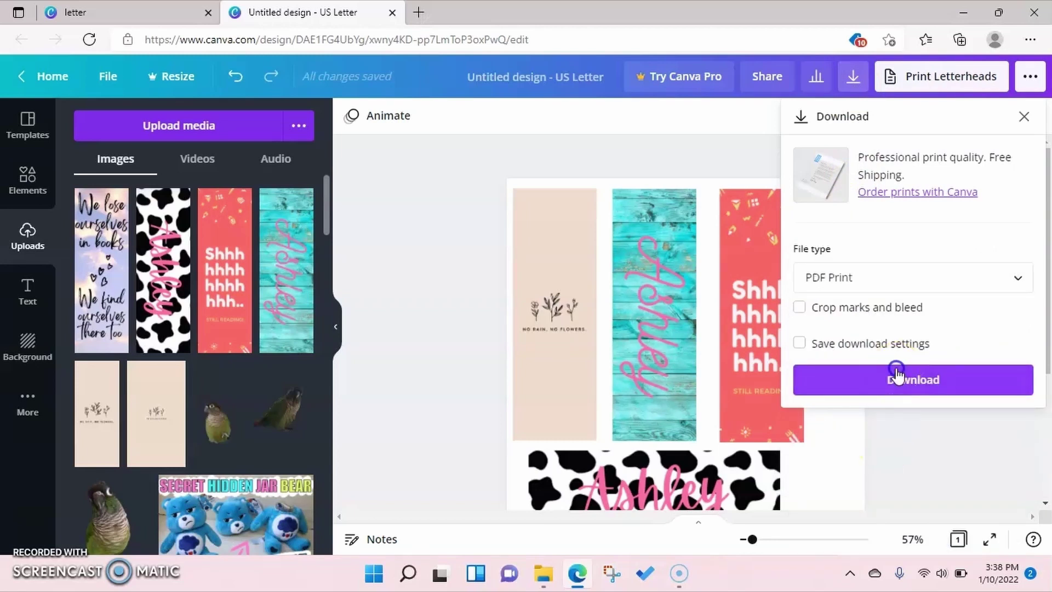
pyautogui.click(897, 377)
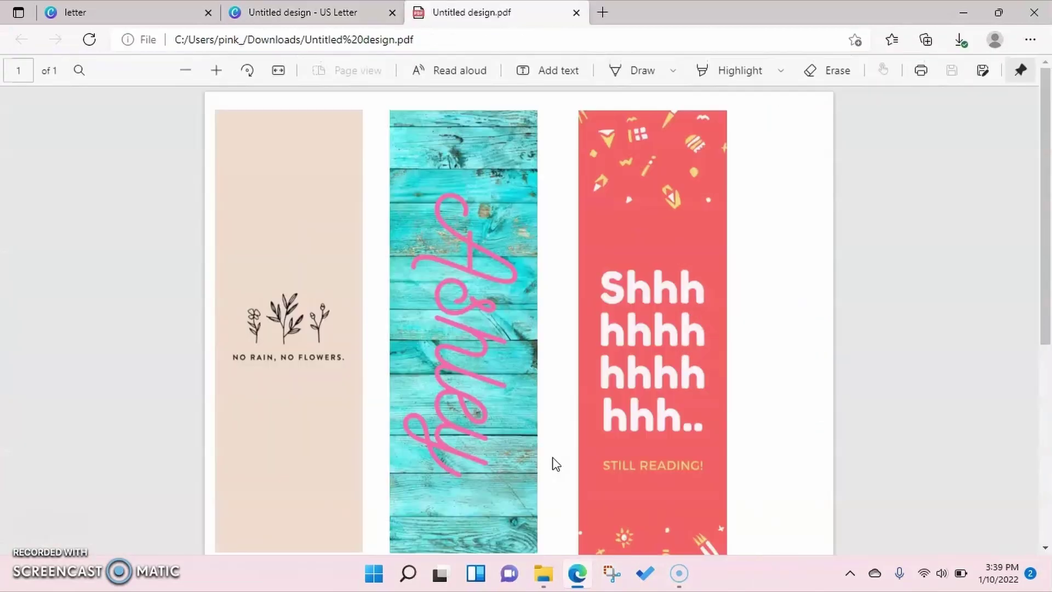
# - Look over the downloaded bookmark page PDF and open its print settings
pyautogui.click(848, 306)
pyautogui.moveTo(1049, 137)
pyautogui.mouseDown()
pyautogui.moveTo(1037, 356)
pyautogui.moveTo(1049, 128)
pyautogui.mouseUp()
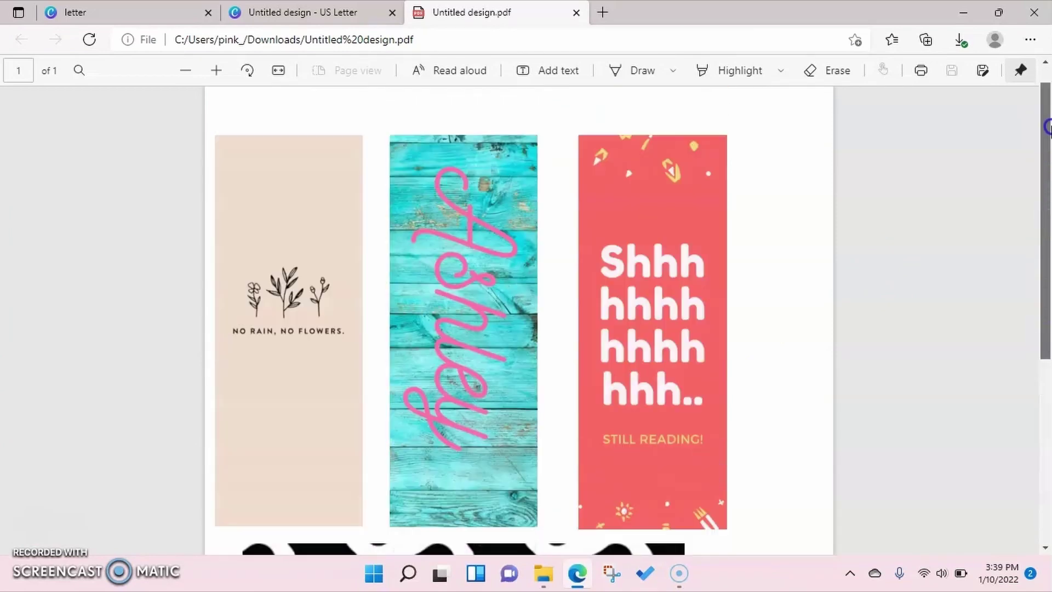
pyautogui.click(372, 211)
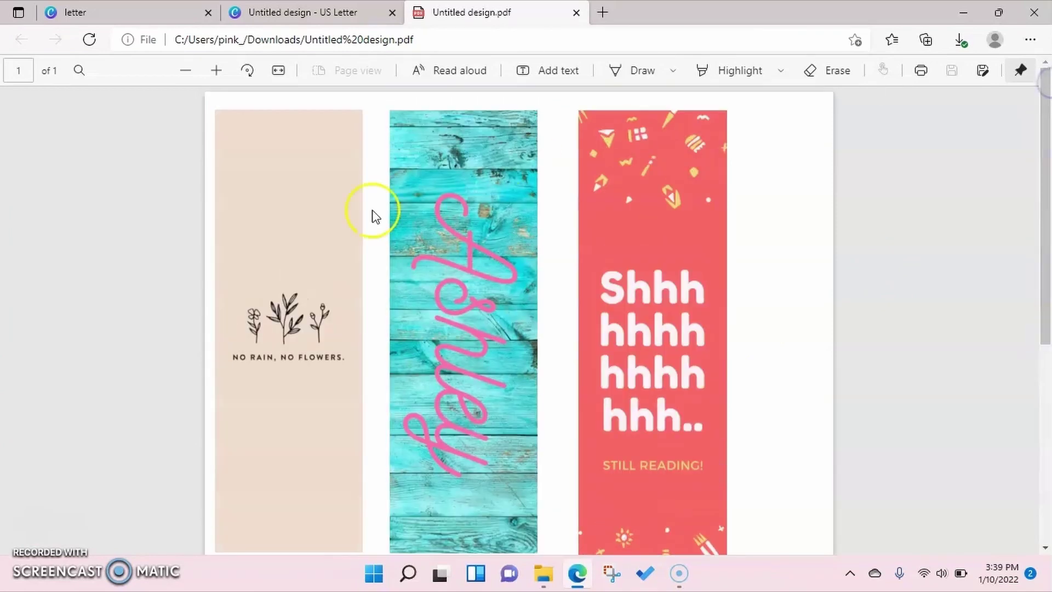
pyautogui.click(921, 77)
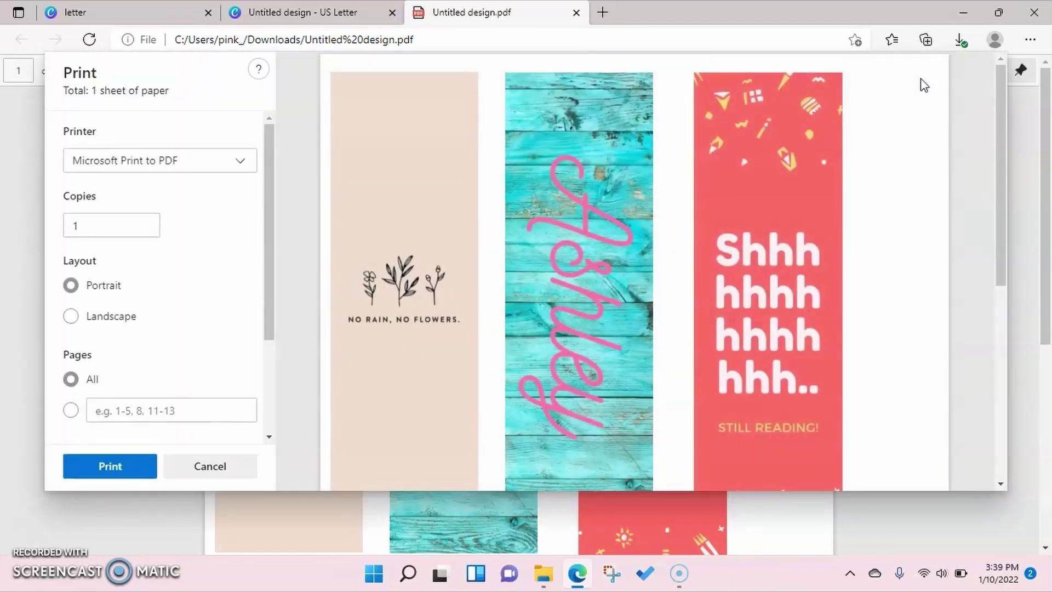
pyautogui.moveTo(996, 142); pyautogui.dragTo(1028, 93)
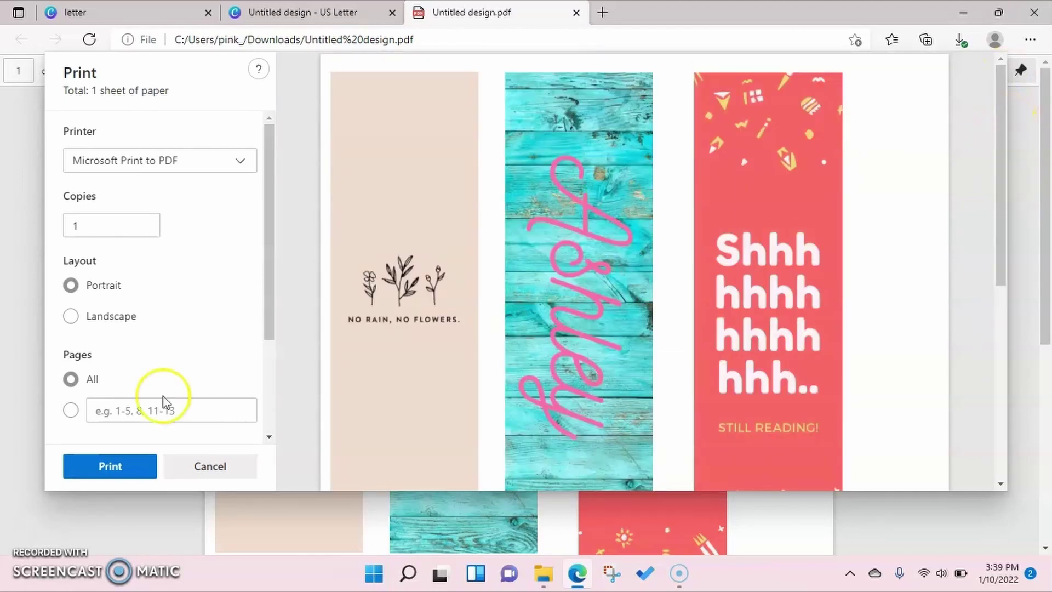